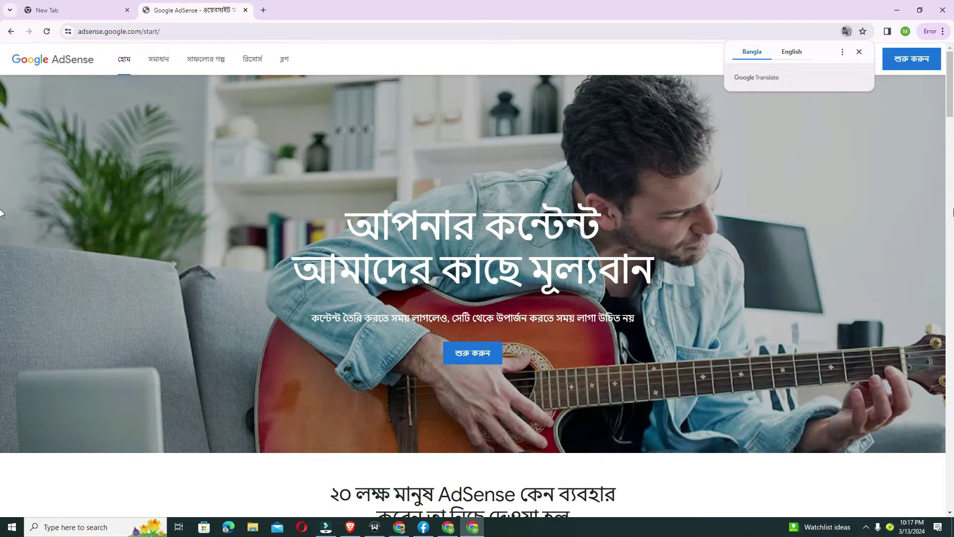
# Dismiss the translation popup, sign in to AdSense, and open the AdSense for YouTube page
pyautogui.click(858, 51)
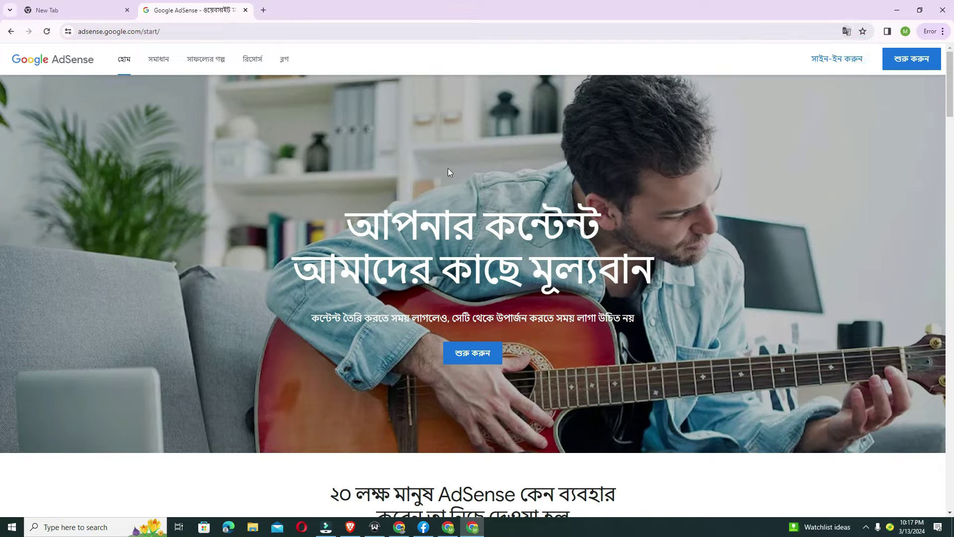
pyautogui.click(831, 63)
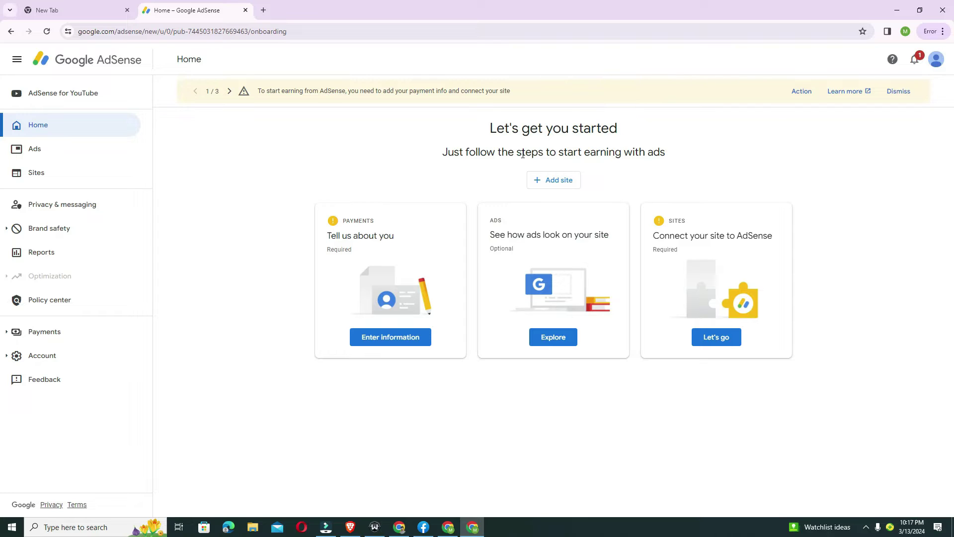
pyautogui.click(68, 94)
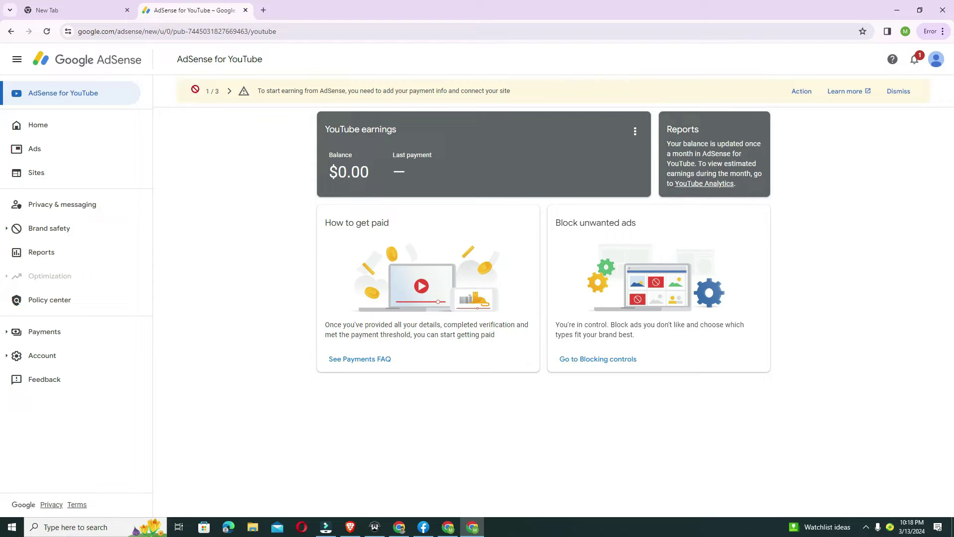
# Read through the account notices in the banner and return to the one about additional tax information
pyautogui.click(228, 91)
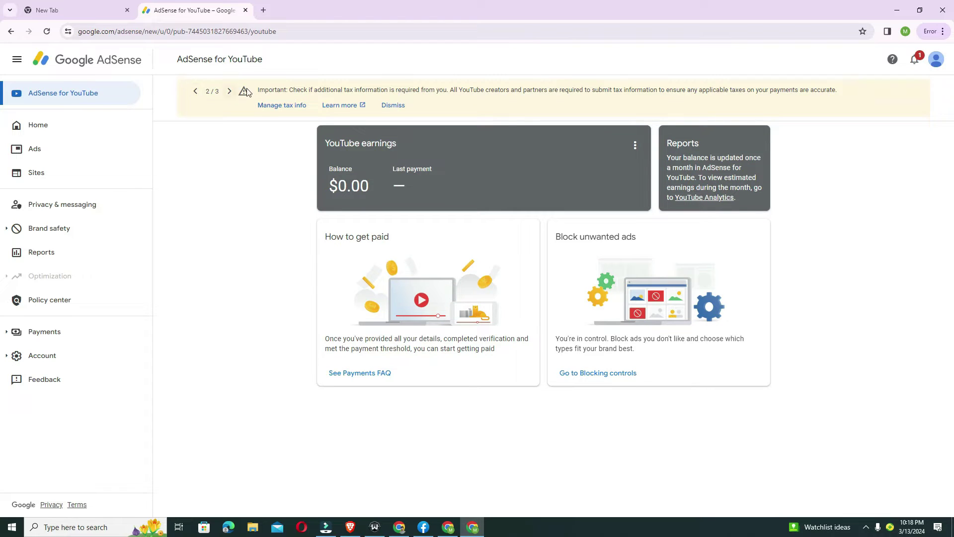
pyautogui.moveTo(257, 93); pyautogui.dragTo(855, 93)
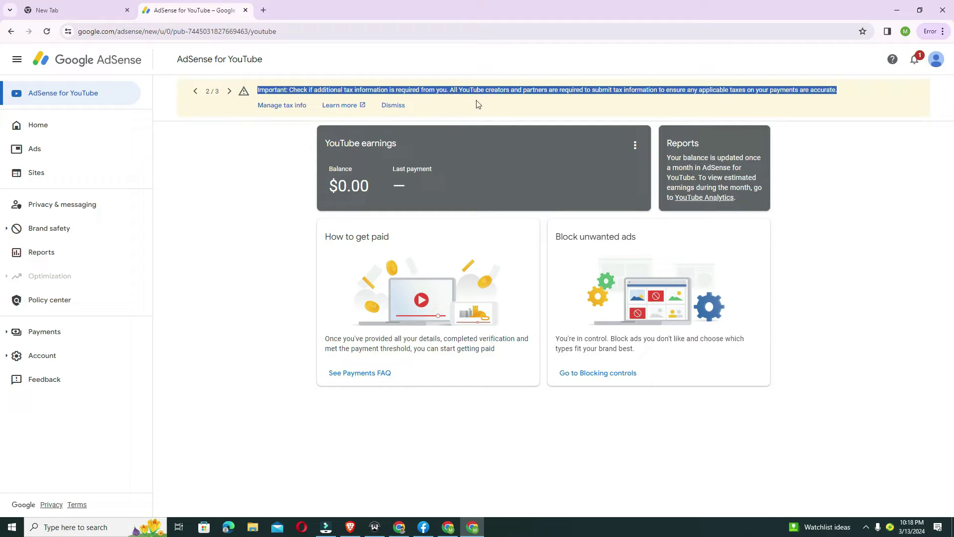
pyautogui.click(196, 91)
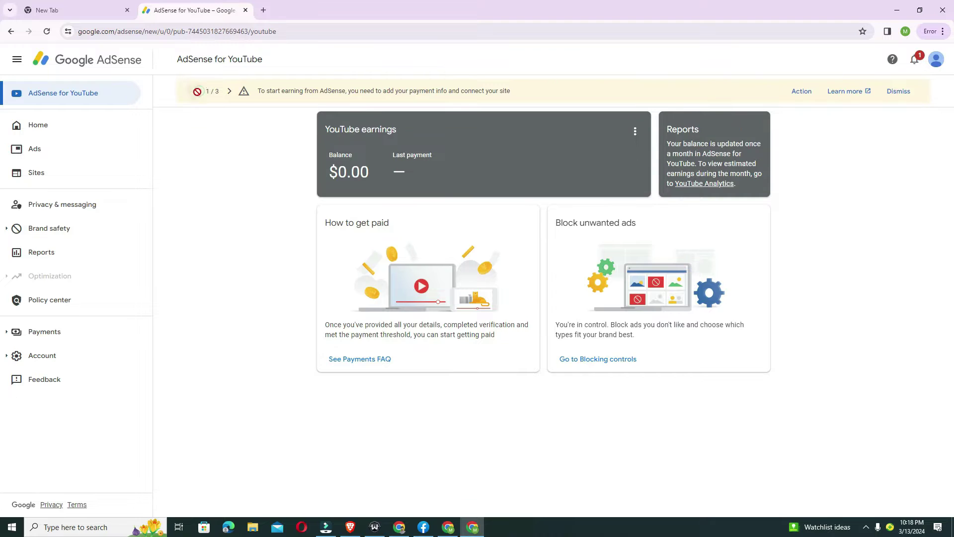
pyautogui.click(229, 92)
pyautogui.click(229, 92)
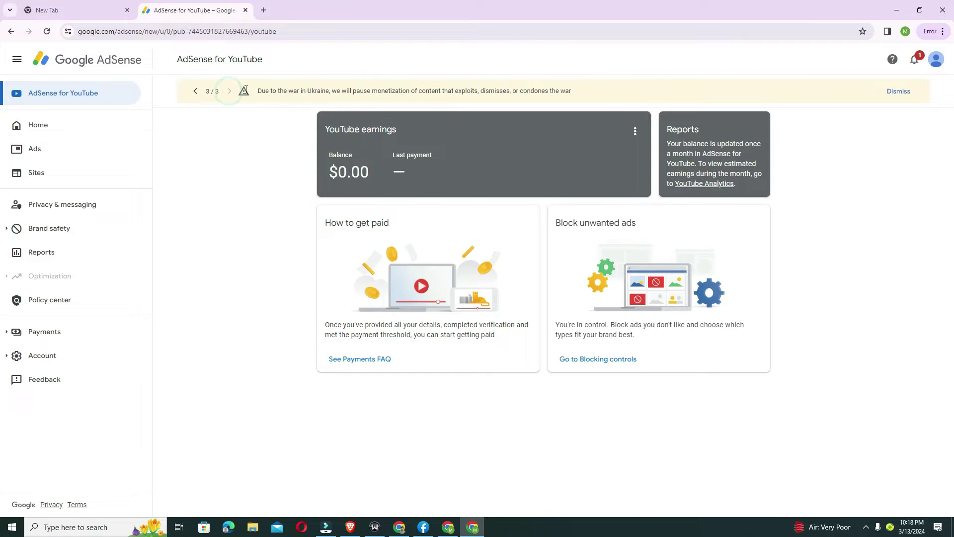
pyautogui.click(196, 92)
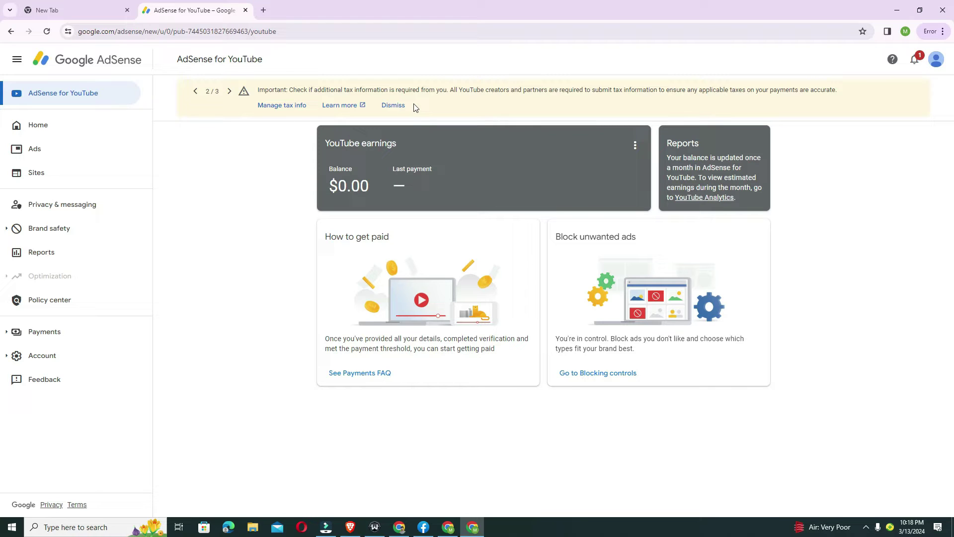
# Open the settings for the YouTube payments account and open the profile's United States tax info for editing
pyautogui.click(63, 332)
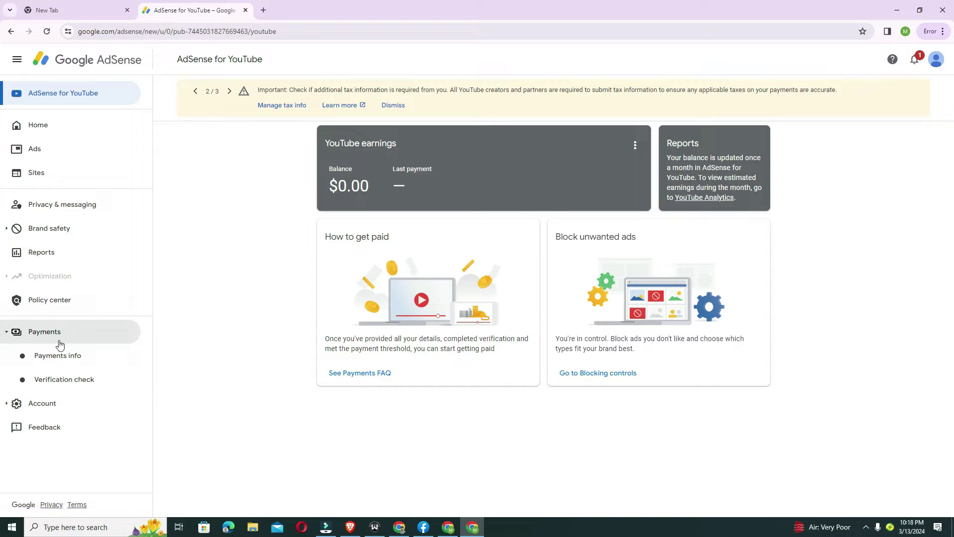
pyautogui.click(70, 356)
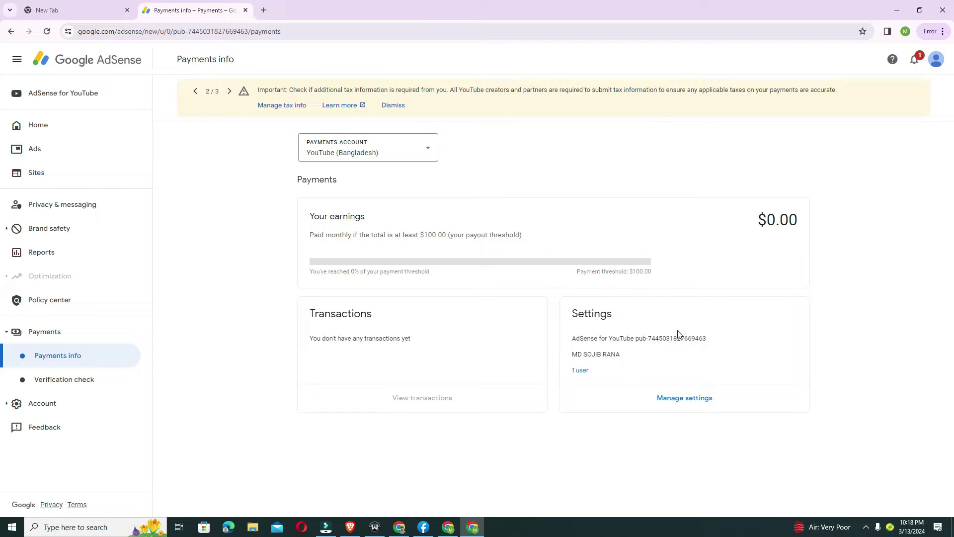
pyautogui.click(679, 404)
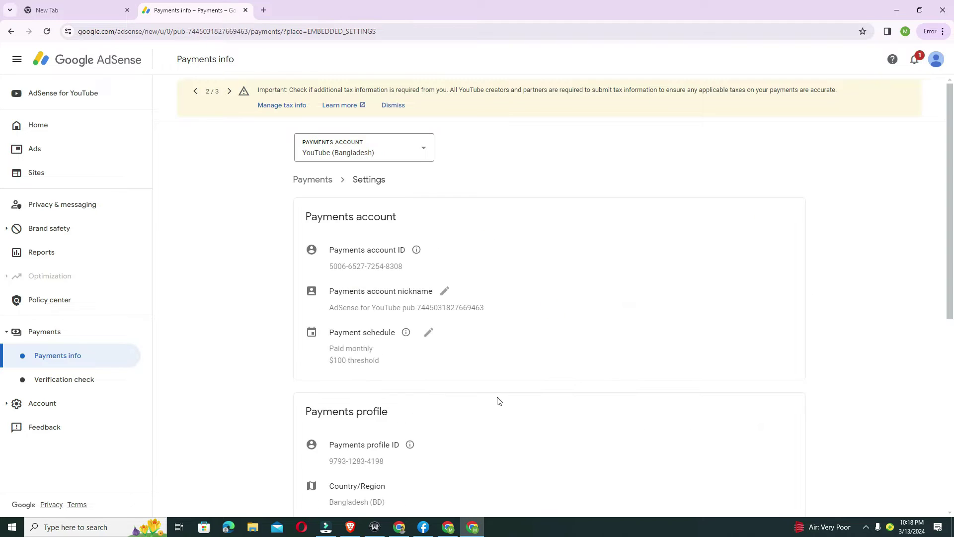
pyautogui.scroll(-8, 499, 401)
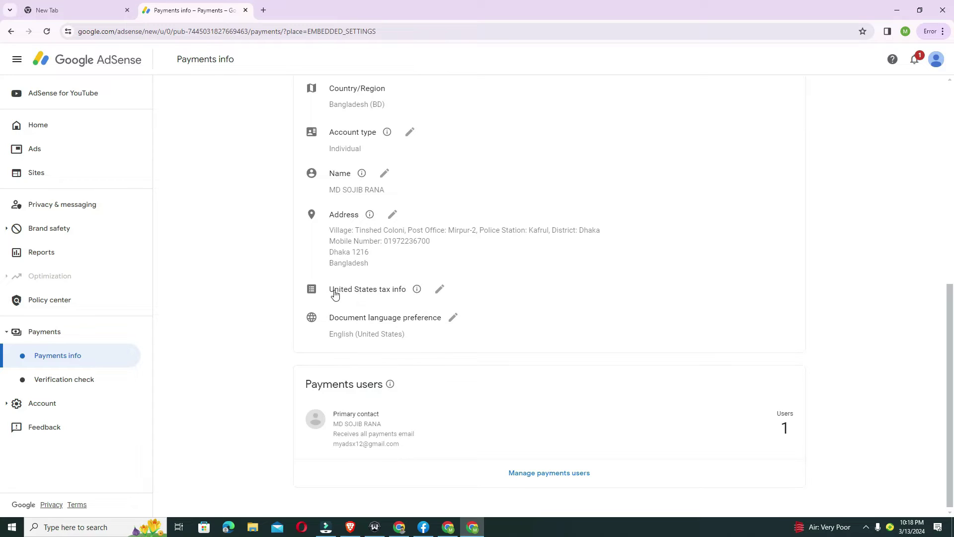
pyautogui.click(439, 291)
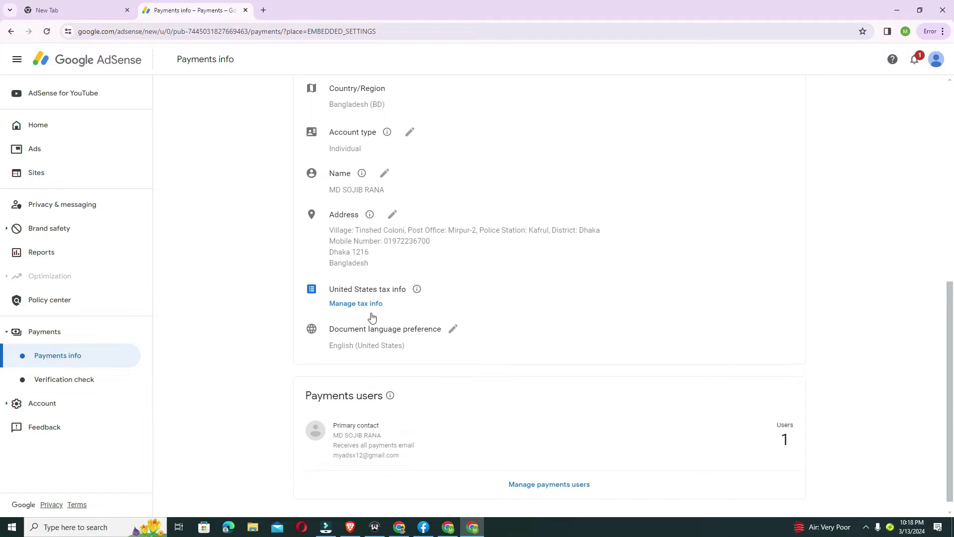
pyautogui.scroll(8, 530, 323)
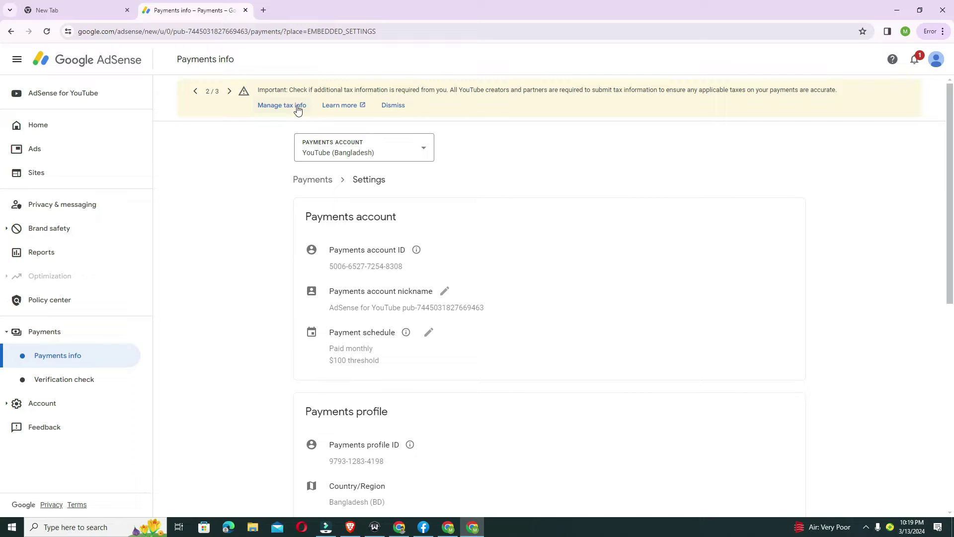
pyautogui.scroll(-8, 397, 209)
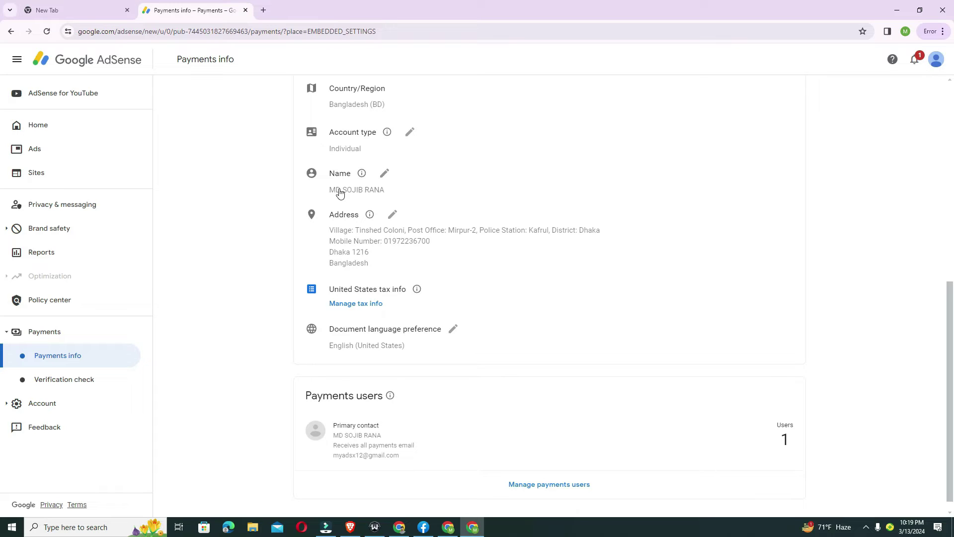
pyautogui.click(383, 173)
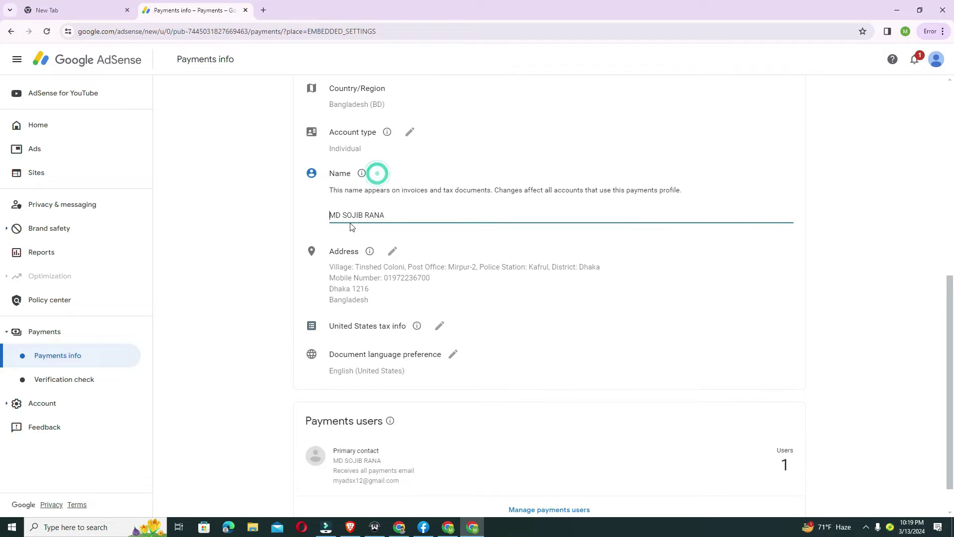
pyautogui.click(341, 214)
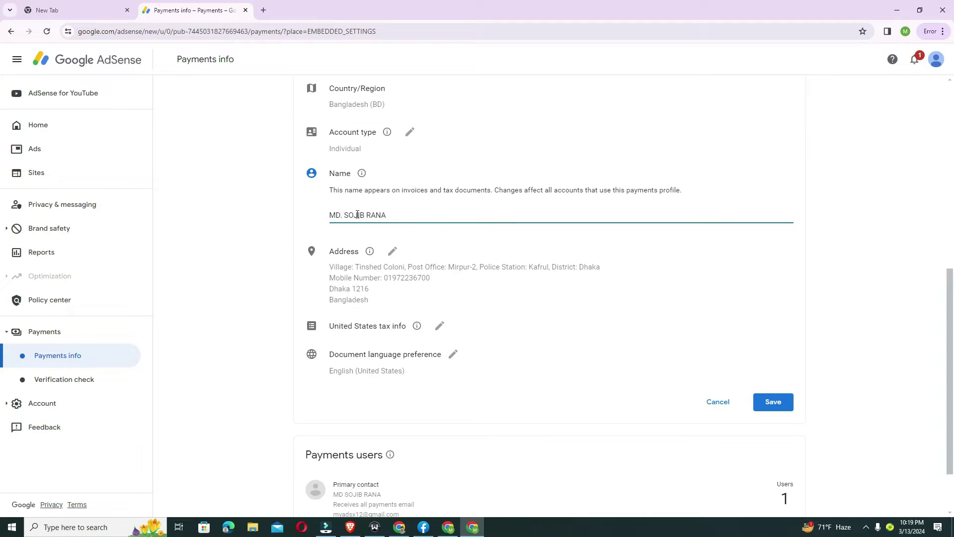
pyautogui.press('BackSpace')
# Open the tax info management page and start adding United States tax info
pyautogui.scroll(8, 413, 262)
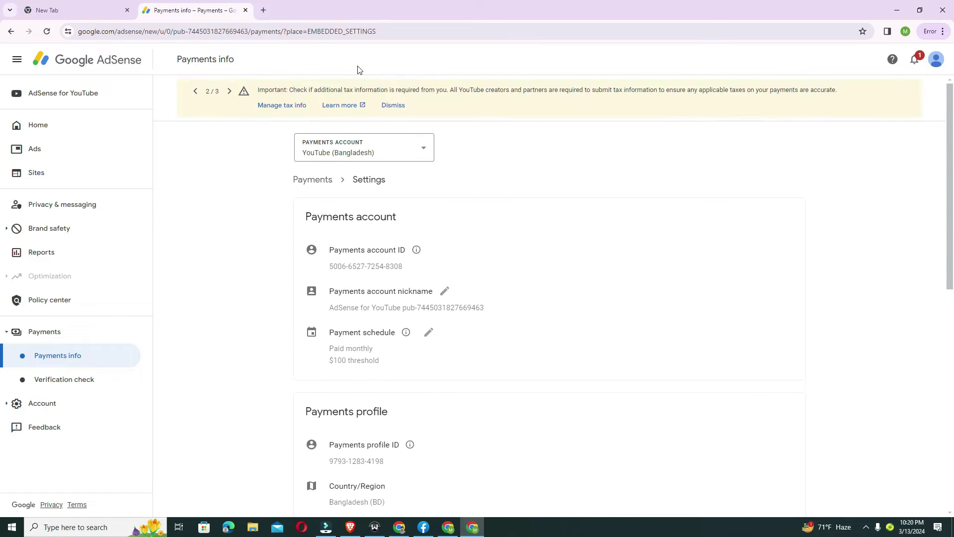
pyautogui.click(282, 106)
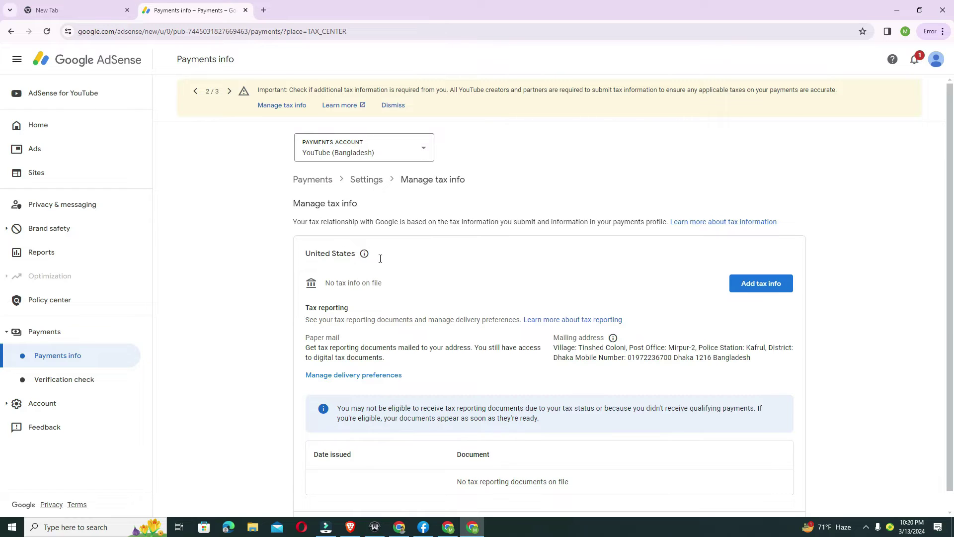
pyautogui.moveTo(291, 205); pyautogui.dragTo(374, 205)
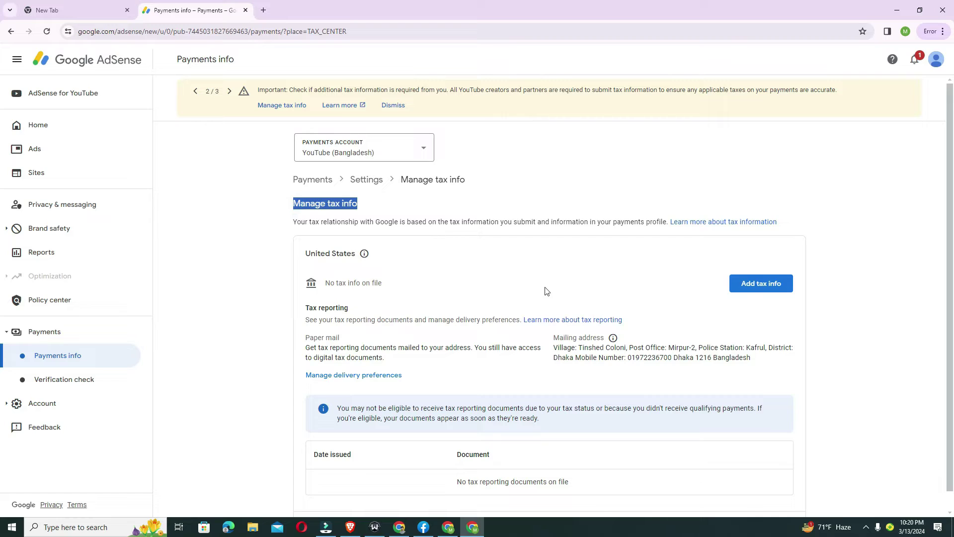
pyautogui.click(767, 290)
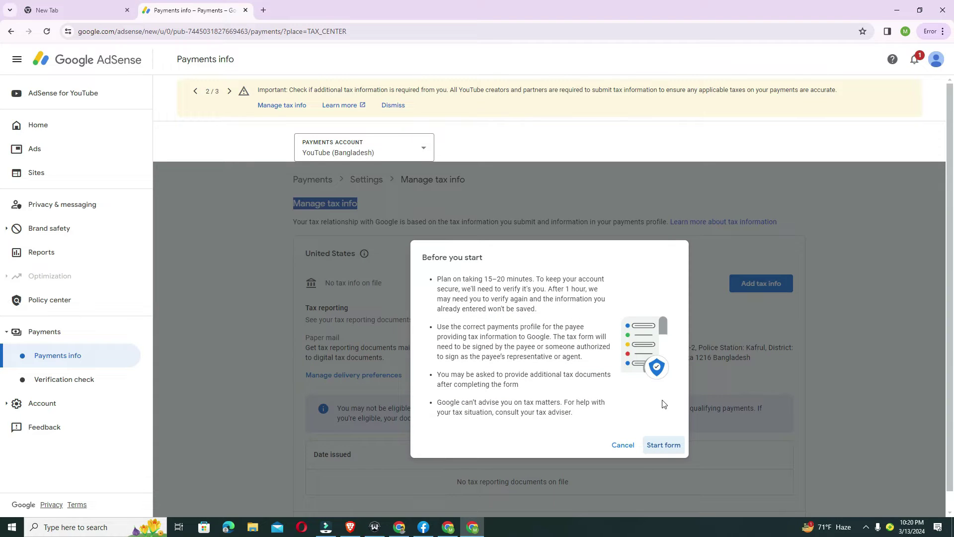
pyautogui.click(664, 445)
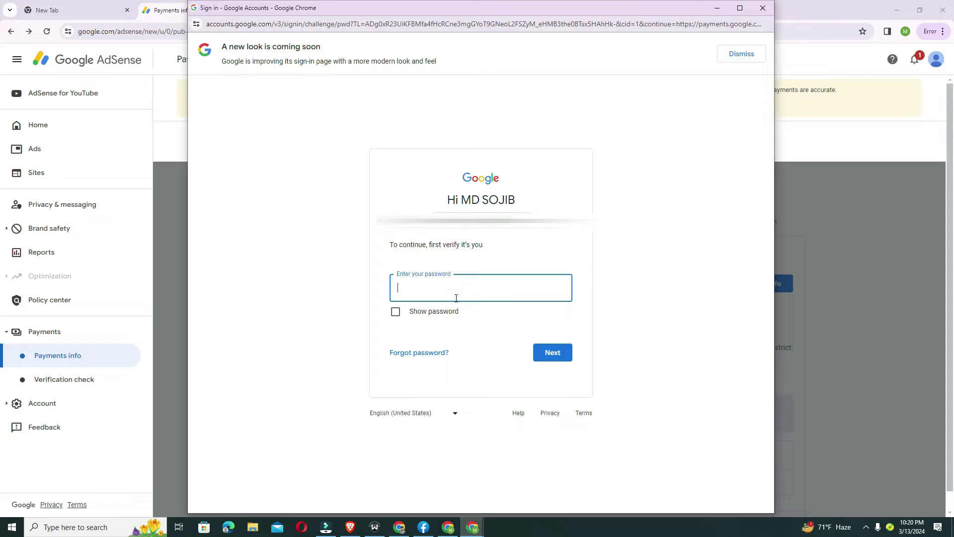
# Verify the account holder's identity by entering the Google account password
pyautogui.hotkey('ctrl', 'v')
pyautogui.press('Tab')
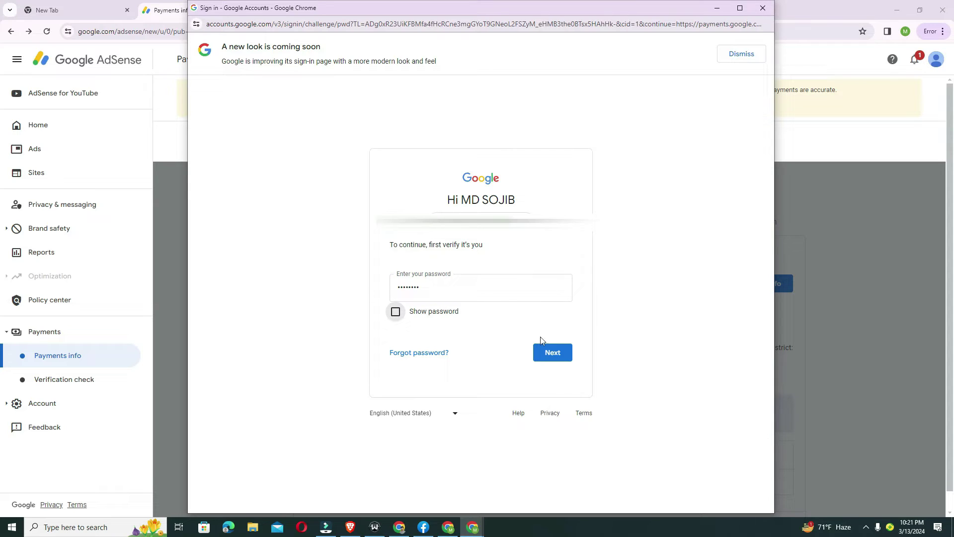
pyautogui.click(557, 355)
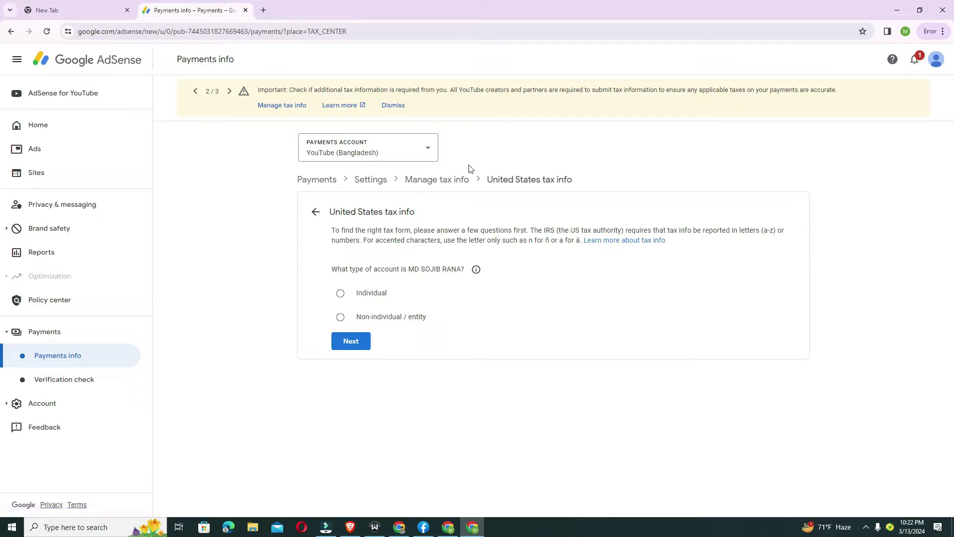
# Set the account type to Individual and answer No to being a citizen or resident of the United States
pyautogui.moveTo(330, 211); pyautogui.dragTo(475, 209)
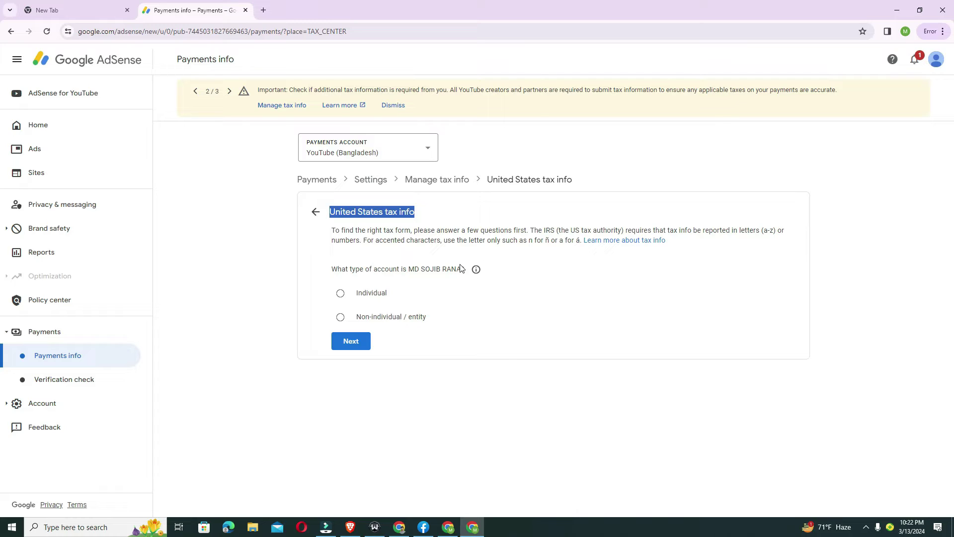
pyautogui.click(341, 294)
pyautogui.click(359, 342)
pyautogui.click(362, 342)
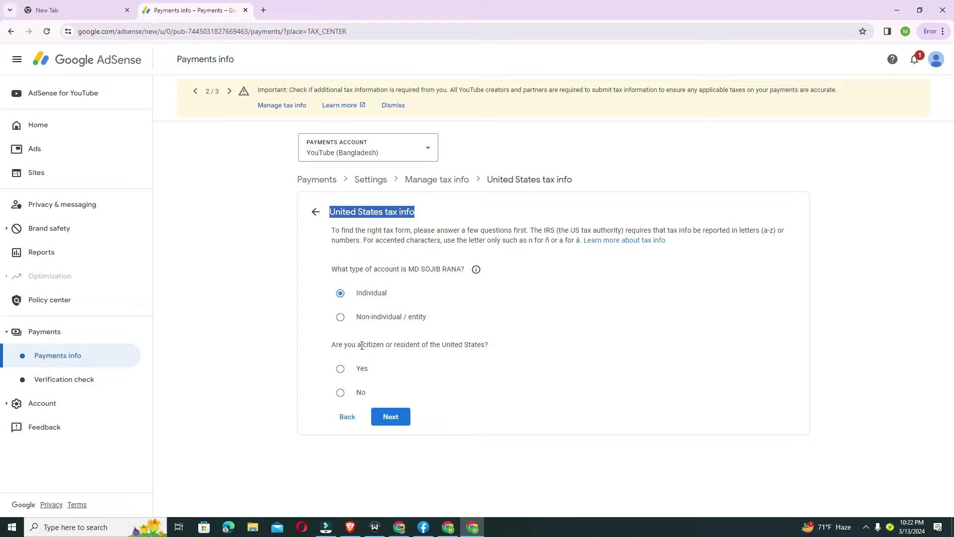
pyautogui.click(340, 393)
pyautogui.click(390, 416)
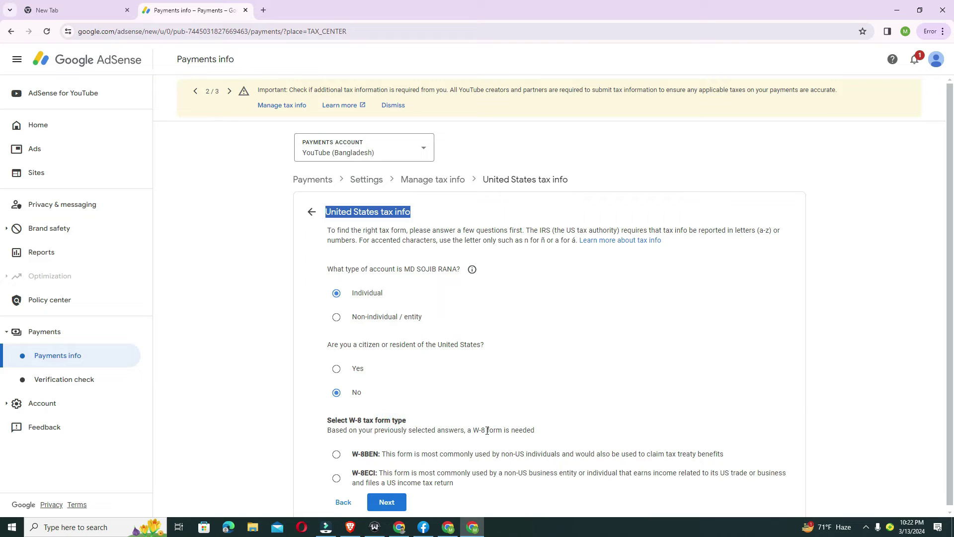
# Select W-8BEN as the W-8 tax form type and start that form
pyautogui.scroll(-1, 526, 406)
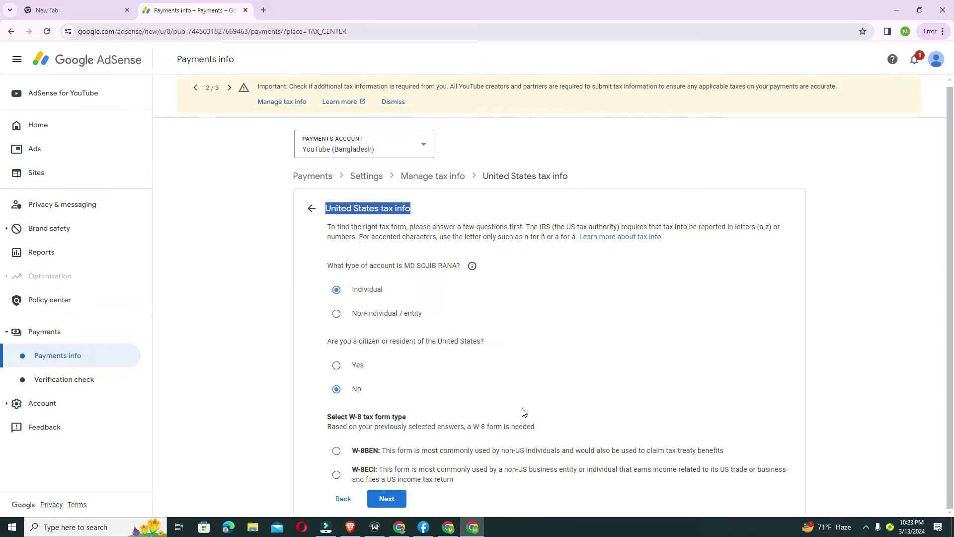
pyautogui.tripleClick(328, 417)
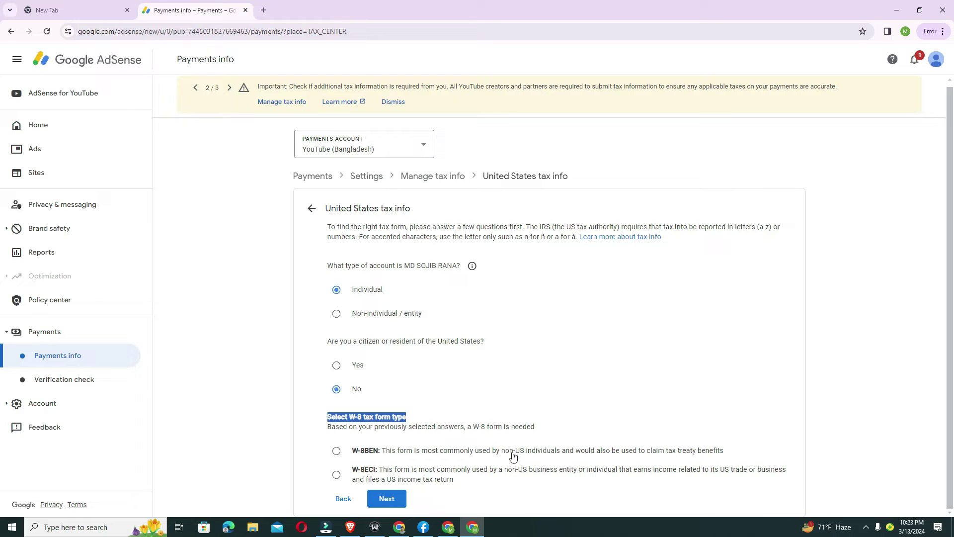
pyautogui.click(556, 451)
pyautogui.doubleClick(557, 451)
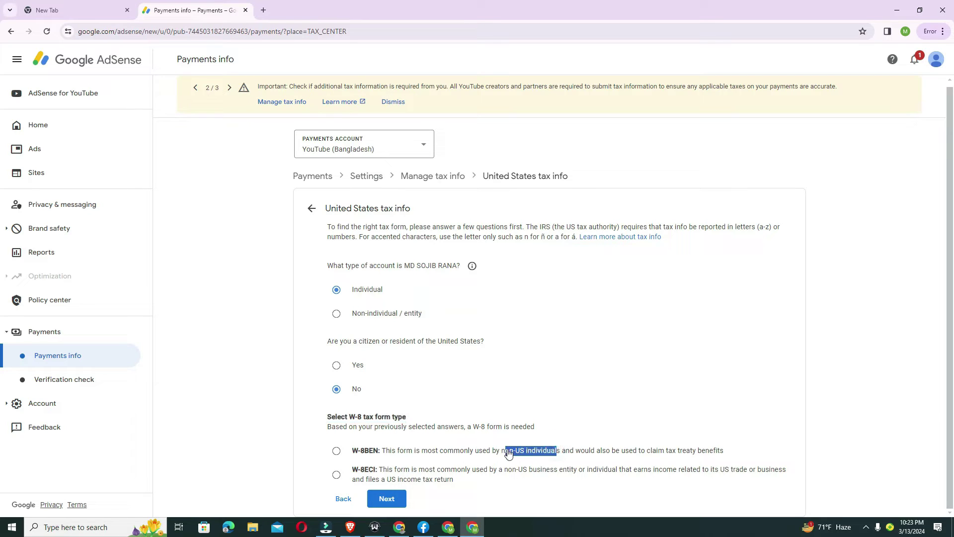
pyautogui.click(504, 452)
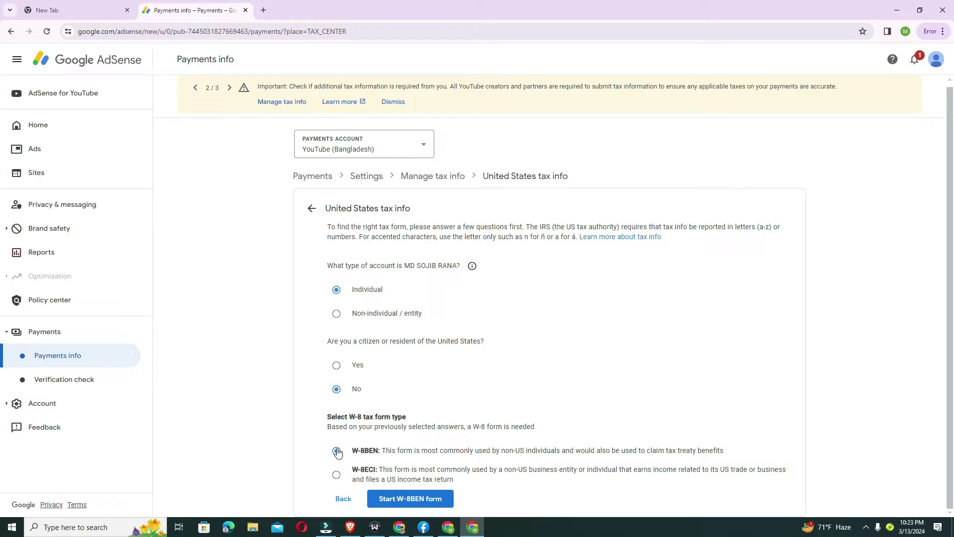
pyautogui.click(518, 452)
pyautogui.click(406, 499)
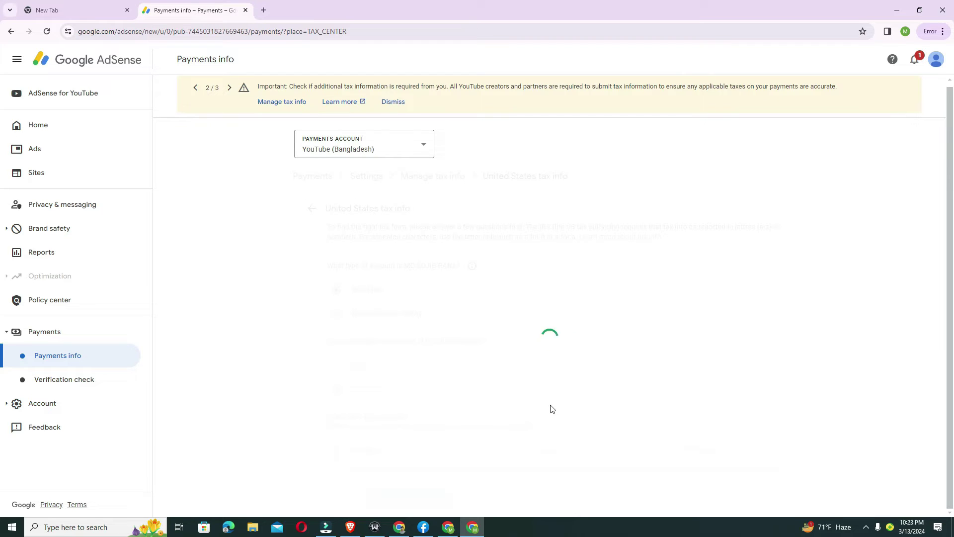
# Set the country or region of citizenship to Bangladesh in the Tax identity section, leaving the optional DBA name blank
pyautogui.scroll(-1, 365, 235)
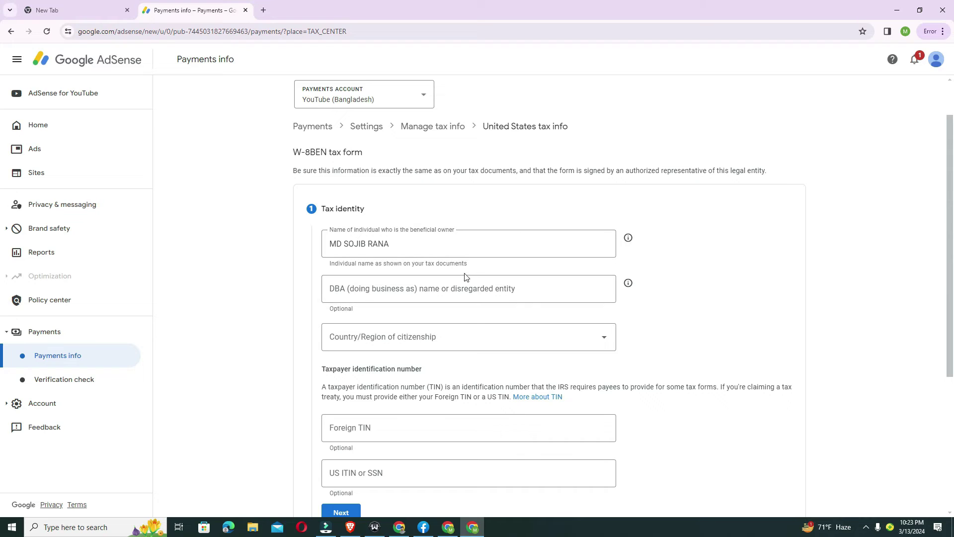
pyautogui.scroll(-4, 459, 293)
pyautogui.scroll(5, 492, 338)
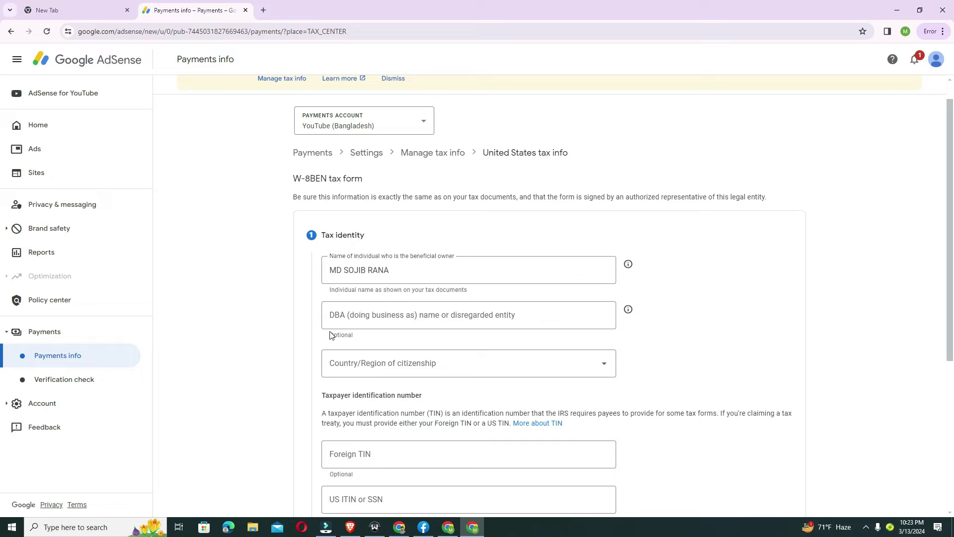
pyautogui.moveTo(329, 335); pyautogui.dragTo(370, 338)
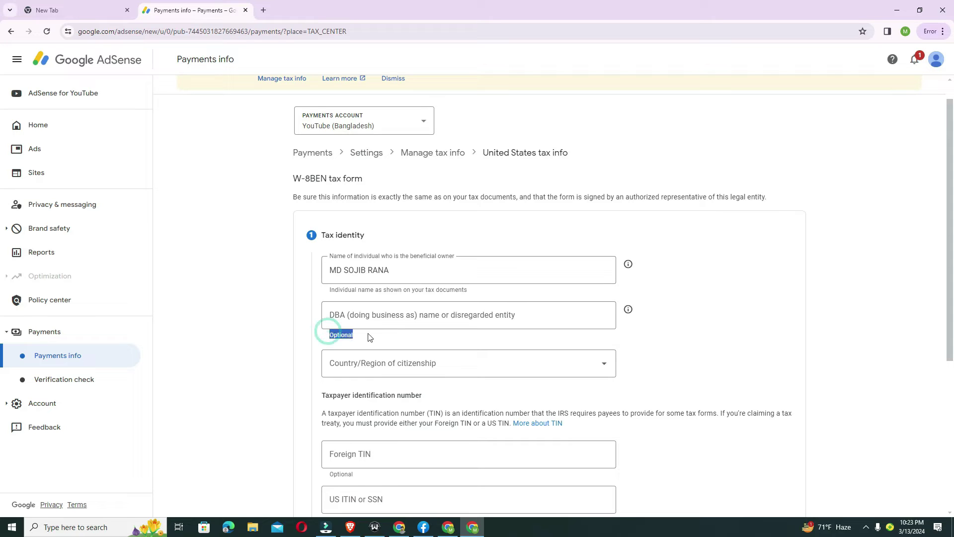
pyautogui.click(333, 312)
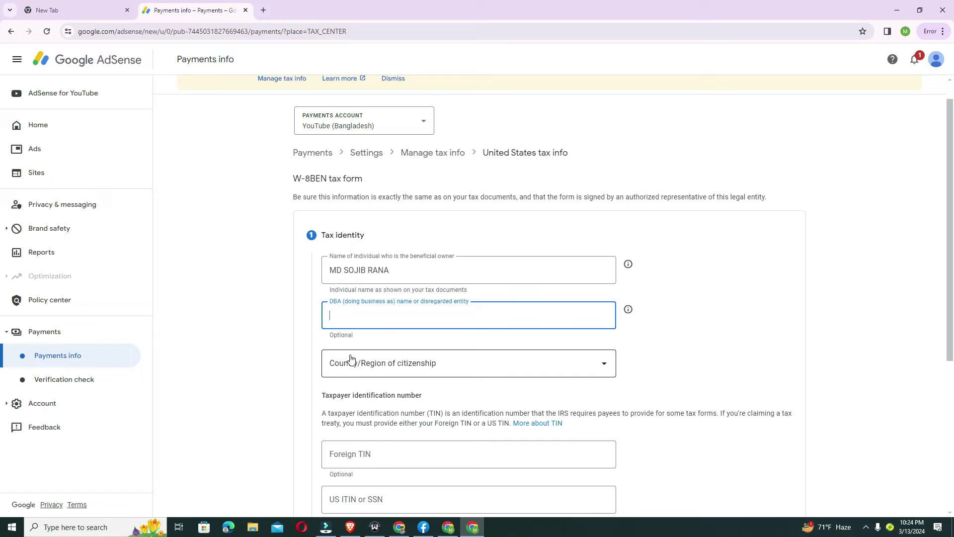
pyautogui.click(444, 367)
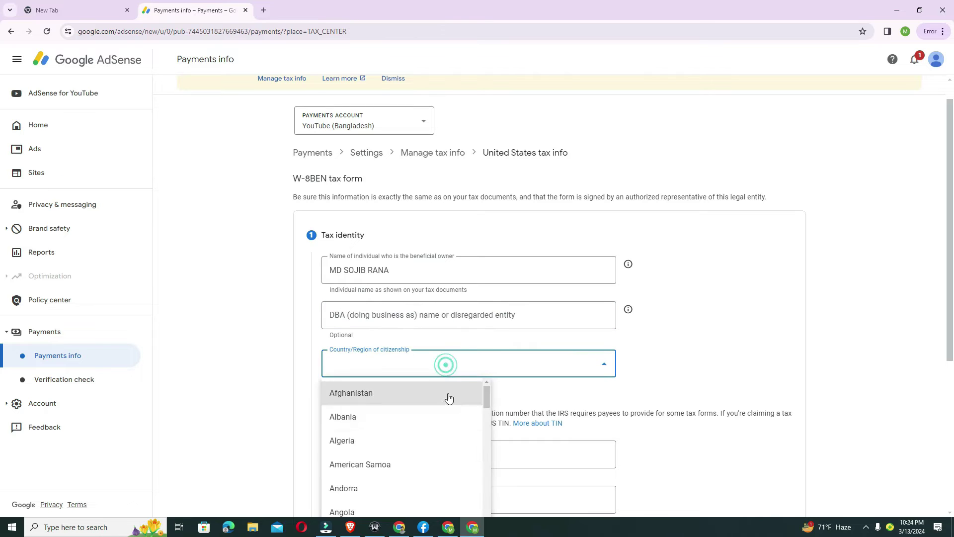
pyautogui.moveTo(490, 395); pyautogui.dragTo(482, 422)
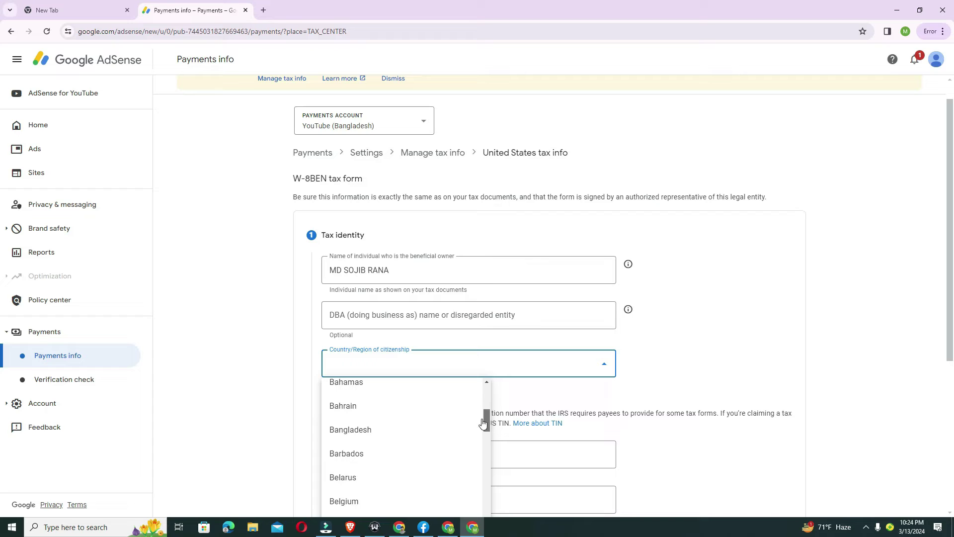
pyautogui.click(356, 430)
pyautogui.scroll(-1, 665, 332)
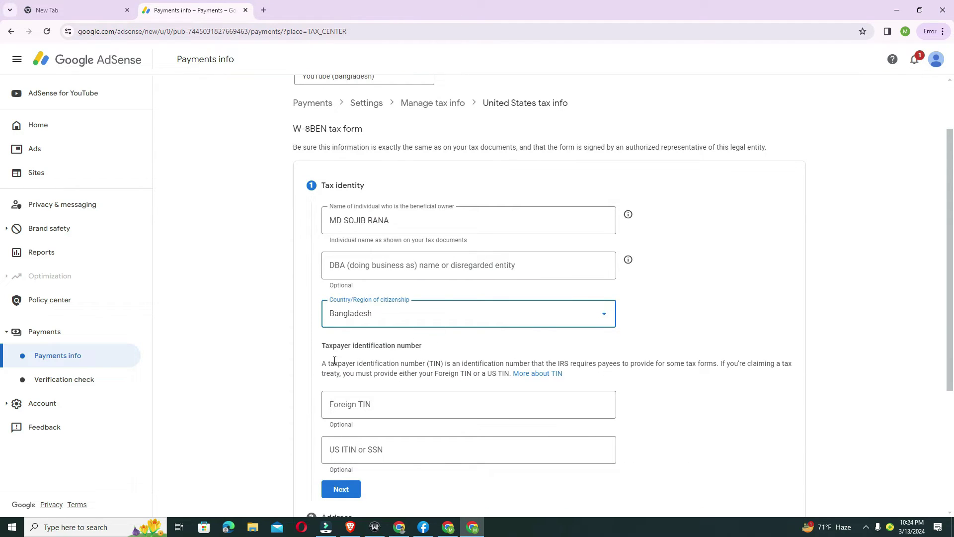
# Enter the taxpayer identification number as the Foreign TIN and continue to the Address section
pyautogui.click(325, 348)
pyautogui.moveTo(325, 346); pyautogui.dragTo(432, 351)
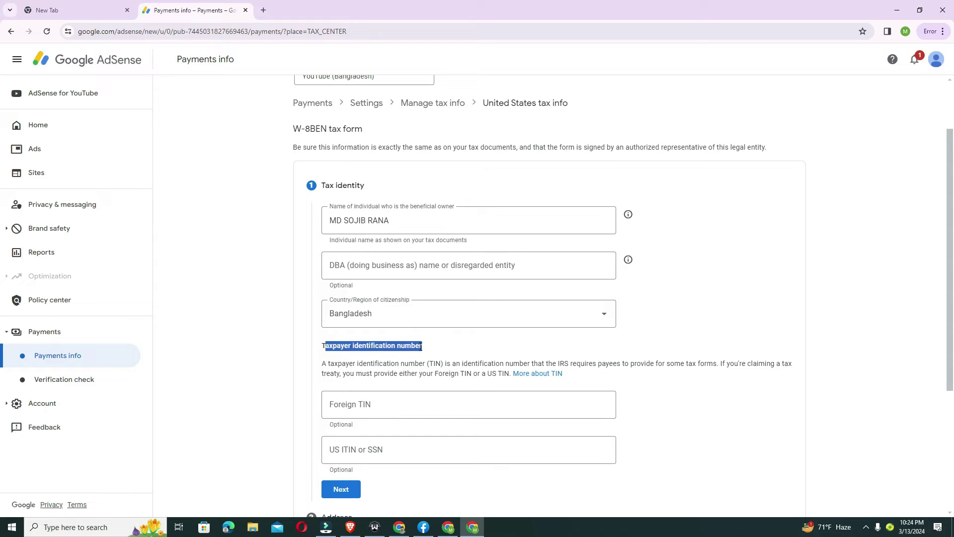
pyautogui.click(436, 396)
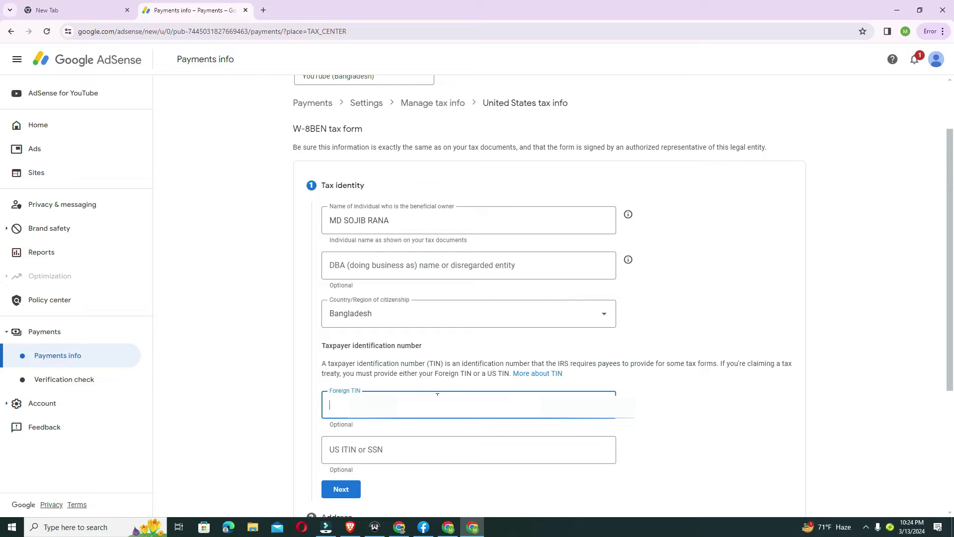
pyautogui.hotkey('ctrl', 'v')
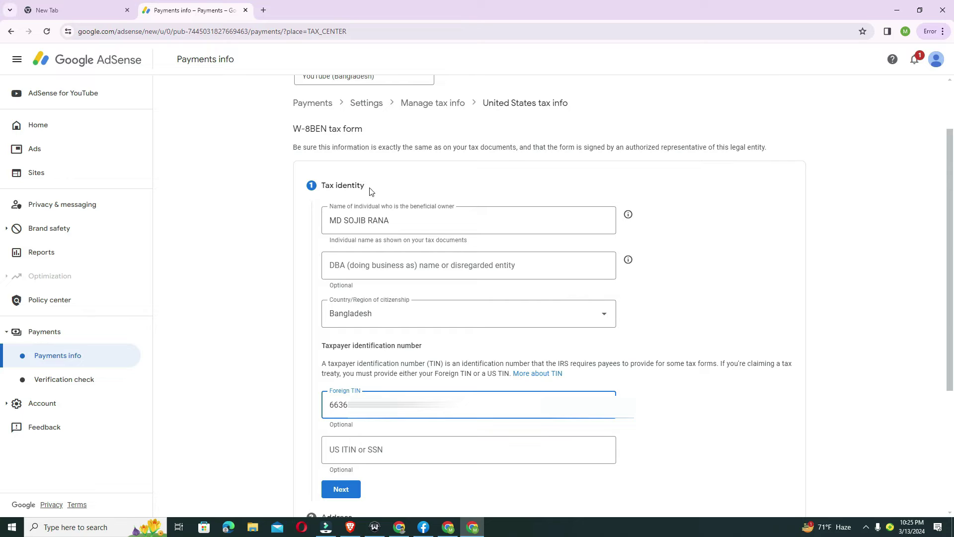
pyautogui.click(398, 219)
pyautogui.moveTo(398, 219); pyautogui.dragTo(294, 234)
pyautogui.click(308, 226)
pyautogui.click(308, 227)
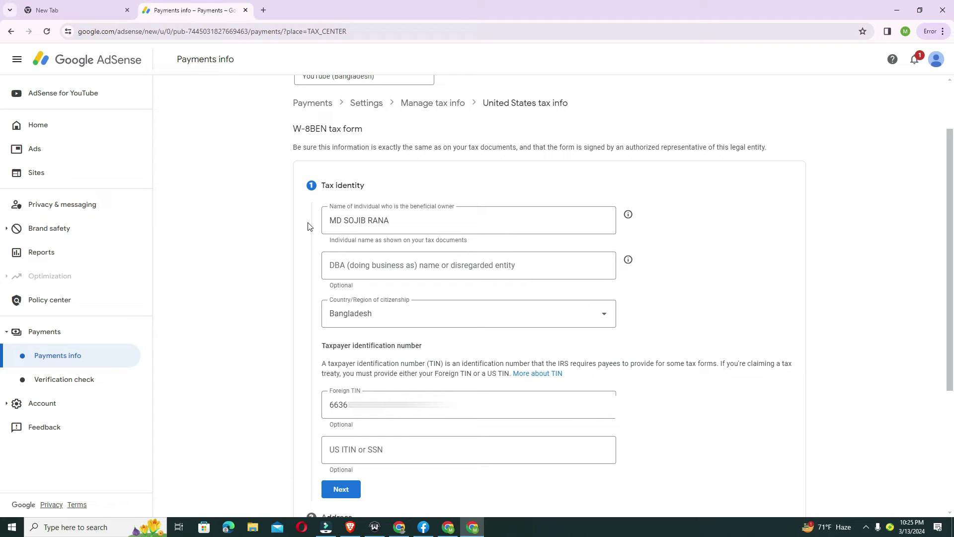
pyautogui.moveTo(435, 220); pyautogui.dragTo(322, 219)
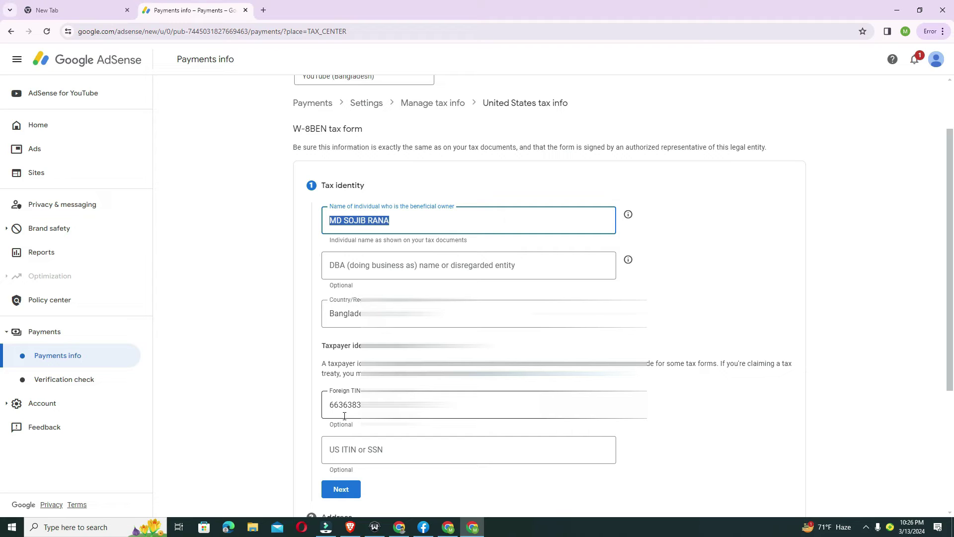
pyautogui.scroll(-2, 378, 469)
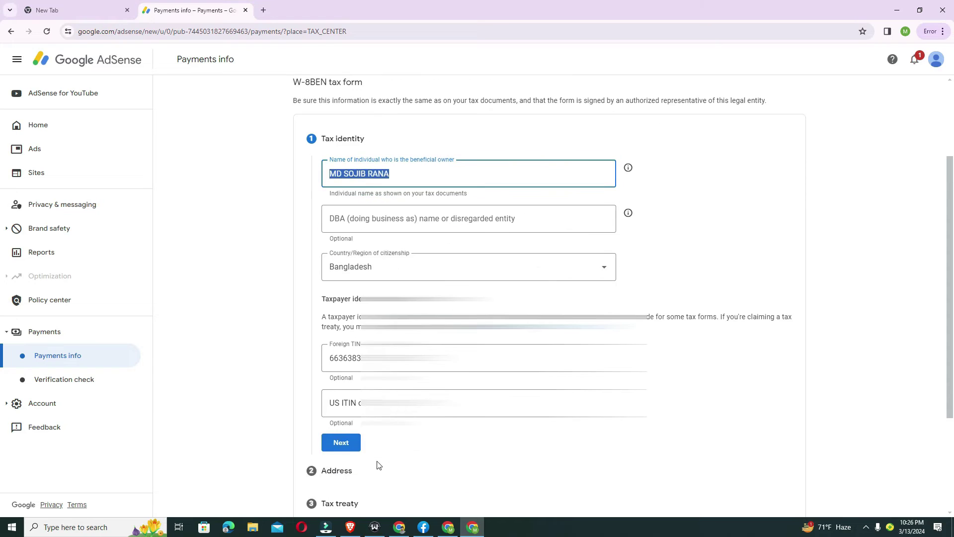
pyautogui.click(349, 390)
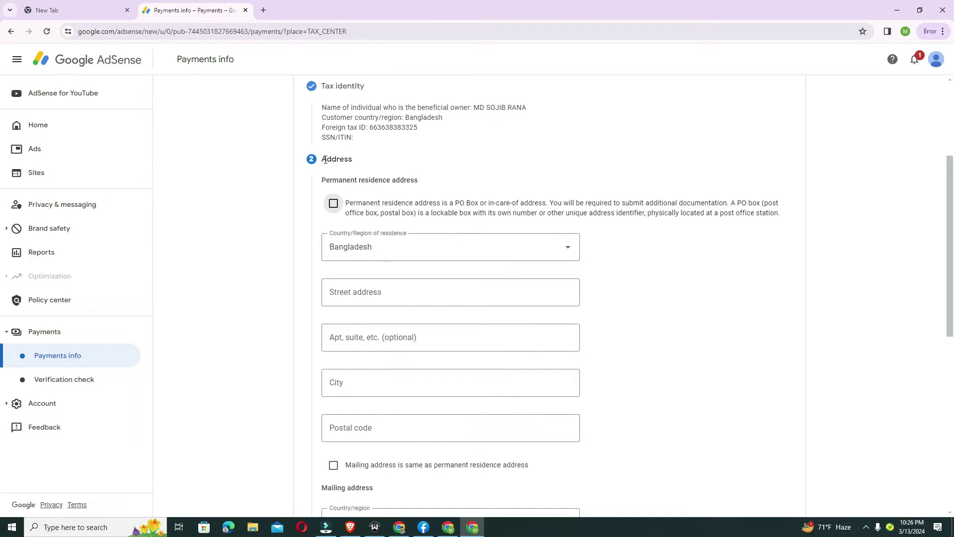
# Fill in the saved permanent residence address as a PO Box or in-care-of address, reuse it as the mailing address, and continue to Tax treaty
pyautogui.moveTo(326, 159); pyautogui.dragTo(357, 154)
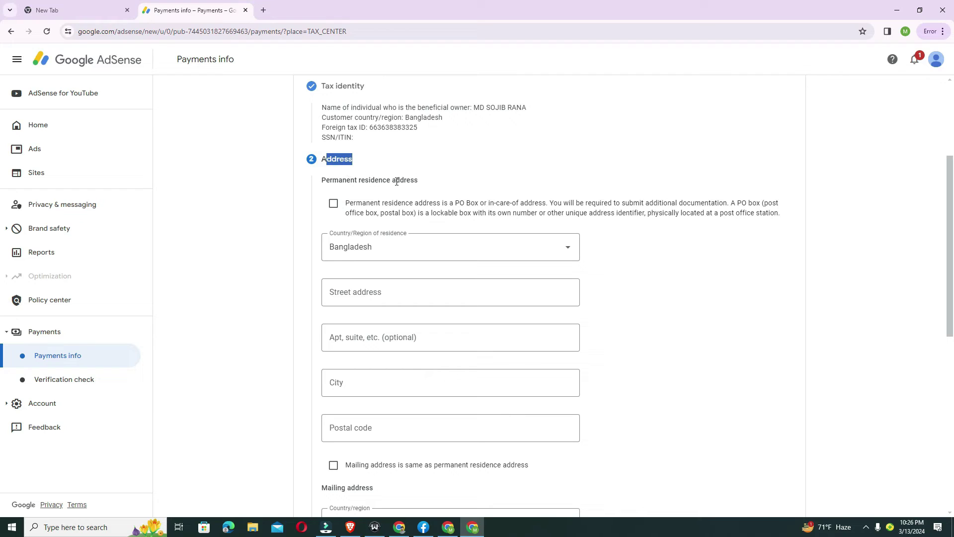
pyautogui.click(333, 203)
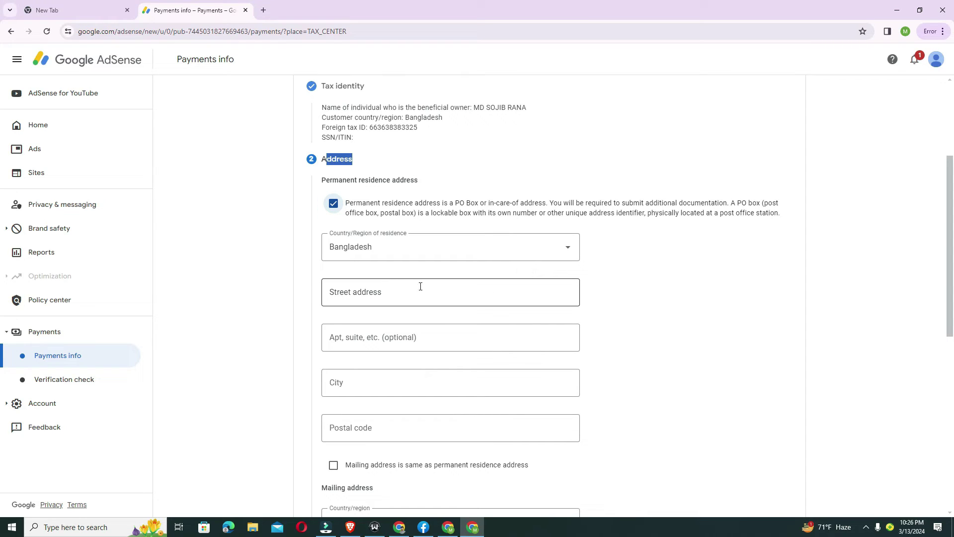
pyautogui.click(389, 292)
pyautogui.click(387, 291)
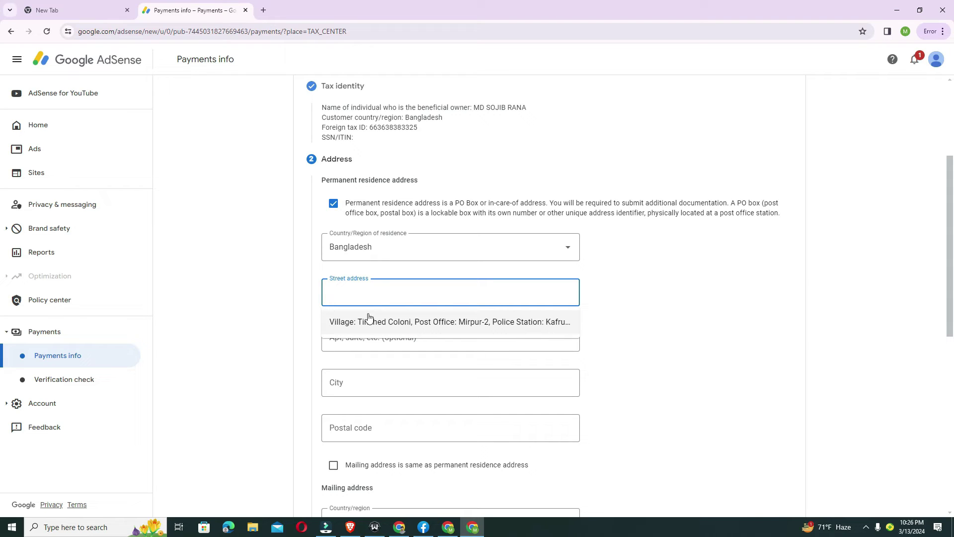
pyautogui.click(418, 322)
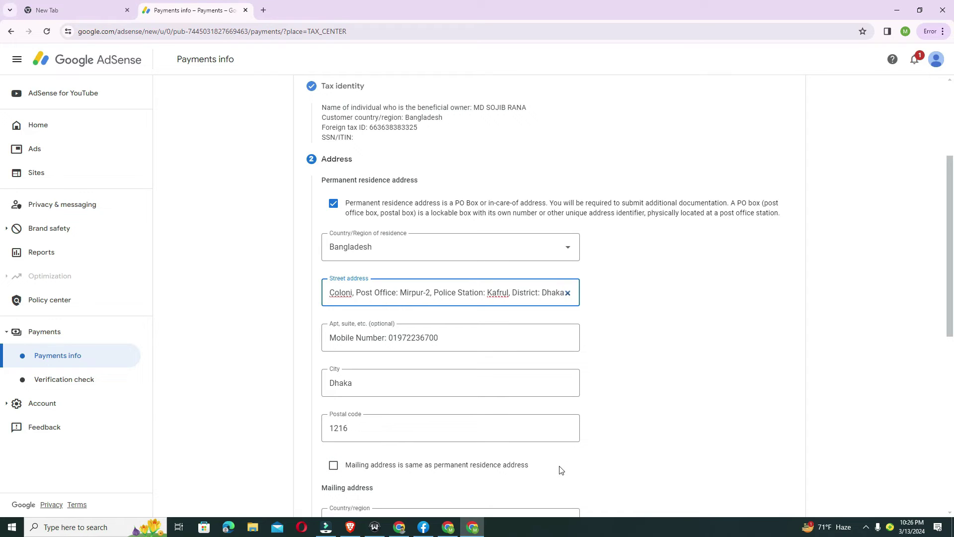
pyautogui.click(333, 466)
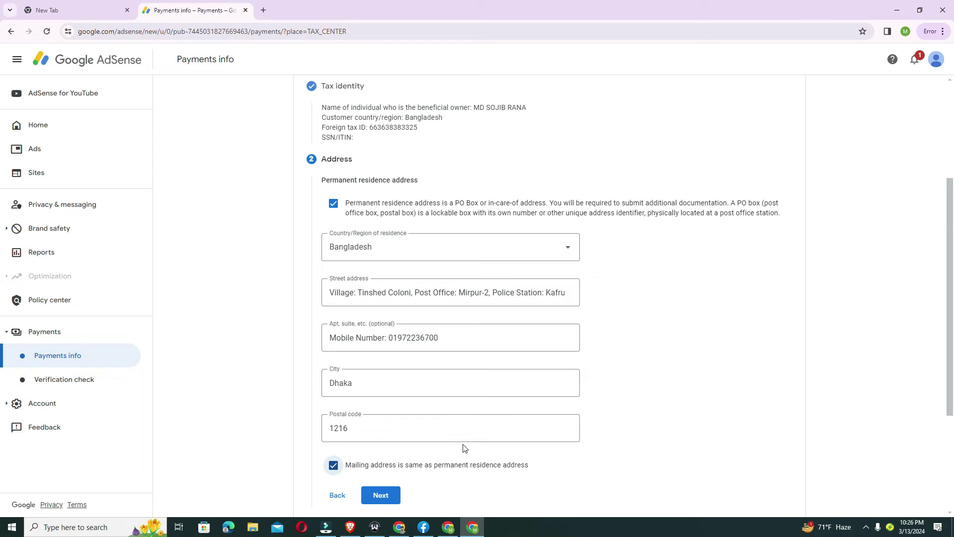
pyautogui.click(381, 496)
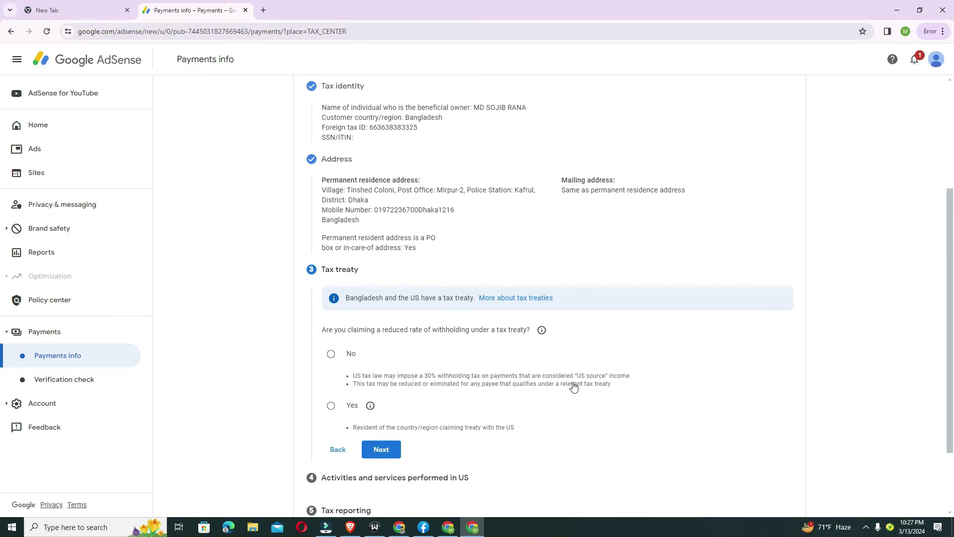
# Answer Yes to claiming a reduced withholding rate under a tax treaty and declare residency in Bangladesh
pyautogui.click(330, 405)
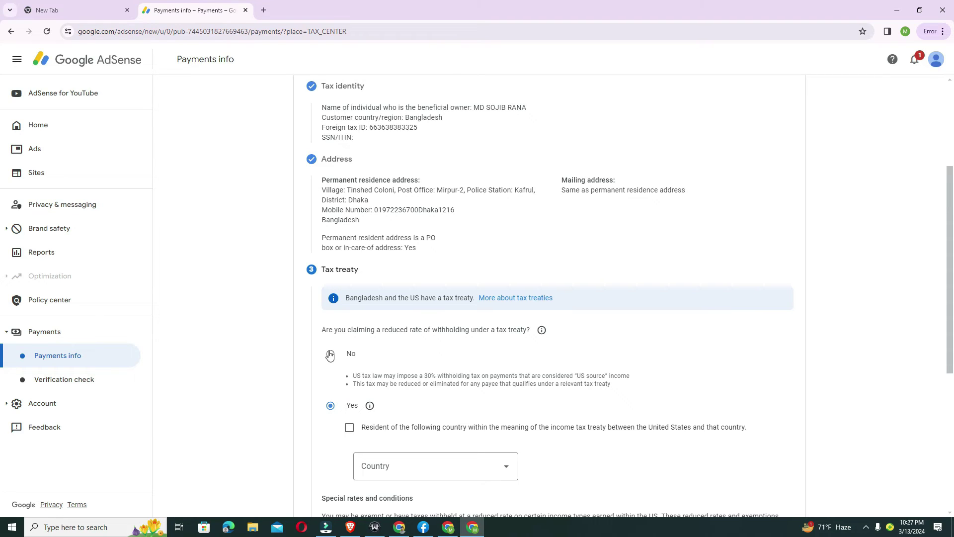
pyautogui.click(349, 428)
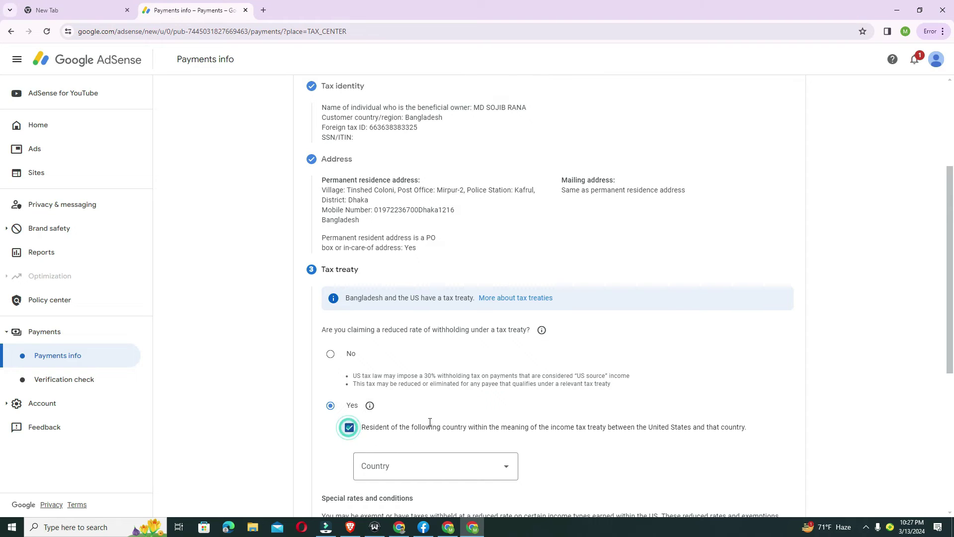
pyautogui.scroll(-2, 533, 387)
pyautogui.click(453, 370)
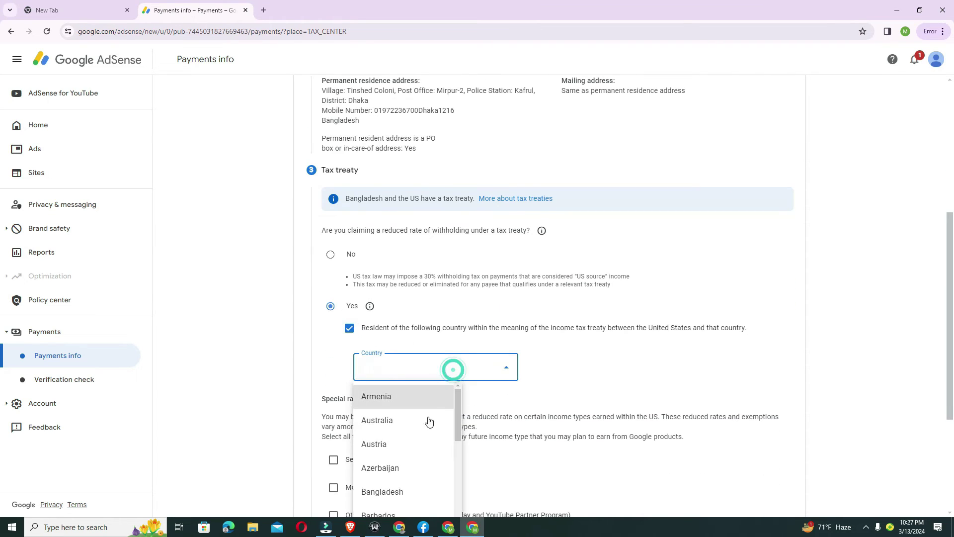
pyautogui.scroll(-3, 463, 409)
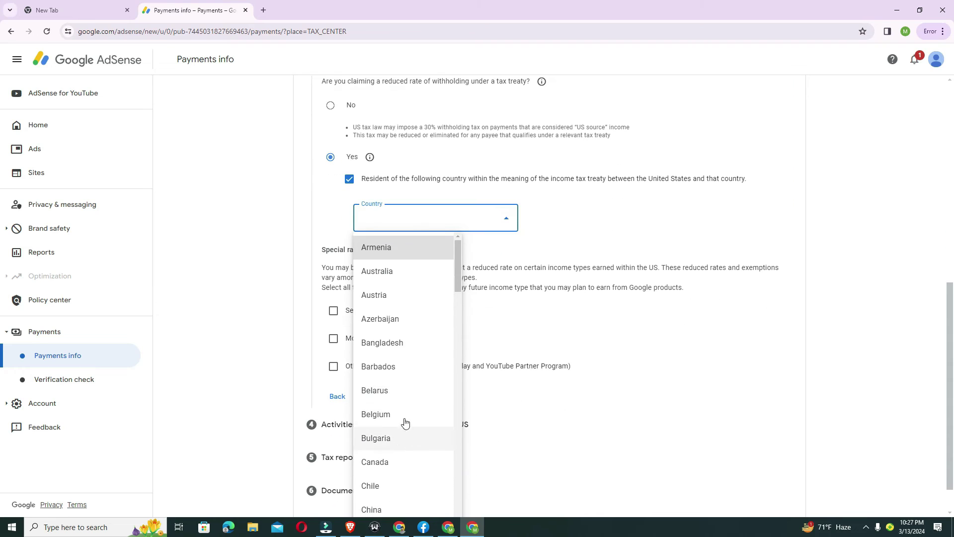
pyautogui.click(402, 350)
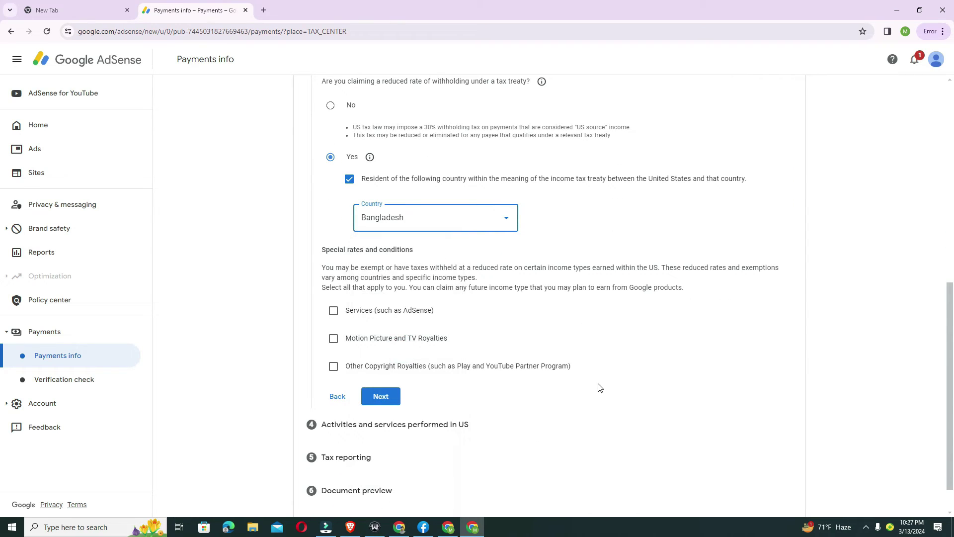
# Claim the Services treaty rate with Article 7 and paragraph 1 at 0% (Reduced treaty rate), and confirm the tax resident statement
pyautogui.click(333, 311)
pyautogui.click(417, 354)
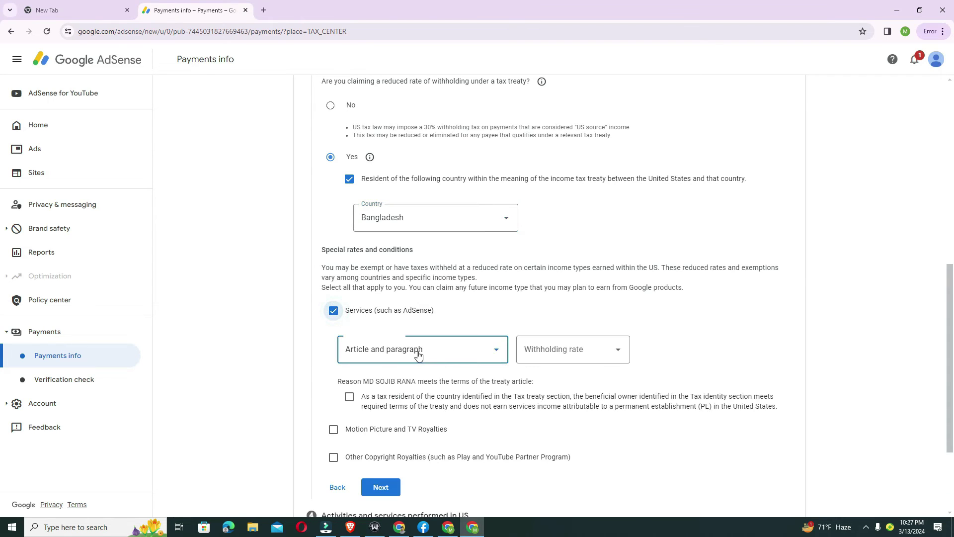
pyautogui.click(396, 384)
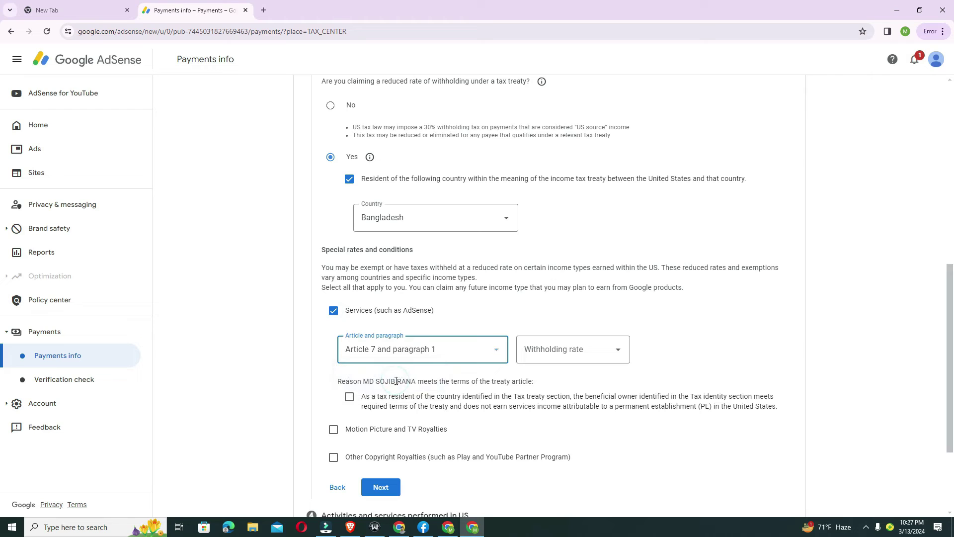
pyautogui.click(570, 346)
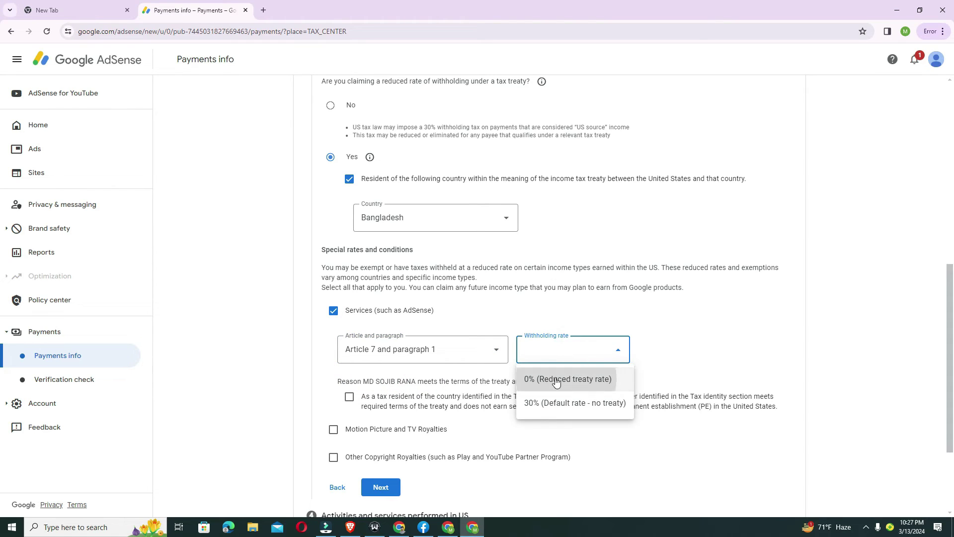
pyautogui.click(555, 379)
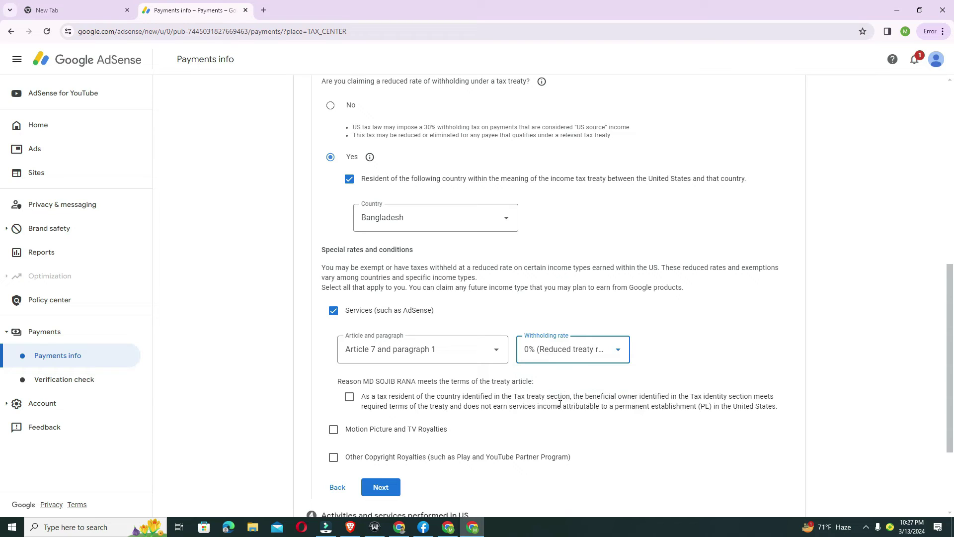
pyautogui.click(349, 398)
pyautogui.click(349, 397)
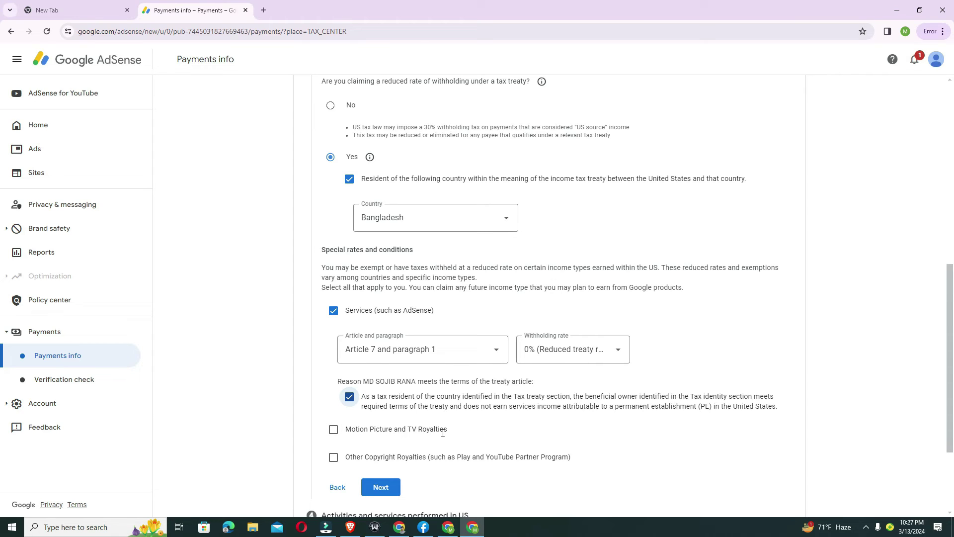
# Claim Motion Picture and TV Royalties under Article 12 and paragraph 2 at 10% (Reduced treaty rate), and confirm the tax resident statement
pyautogui.click(333, 429)
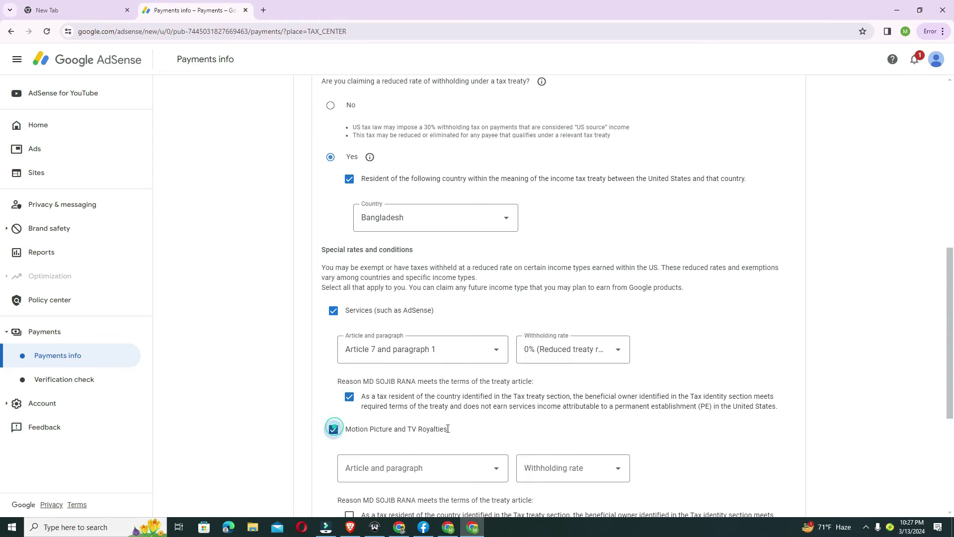
pyautogui.scroll(-2, 447, 425)
pyautogui.click(454, 368)
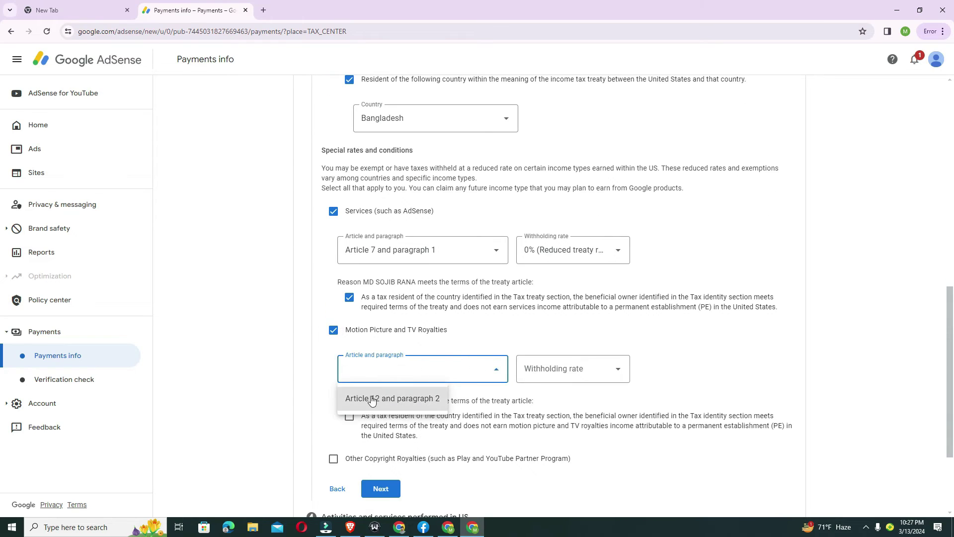
pyautogui.click(392, 400)
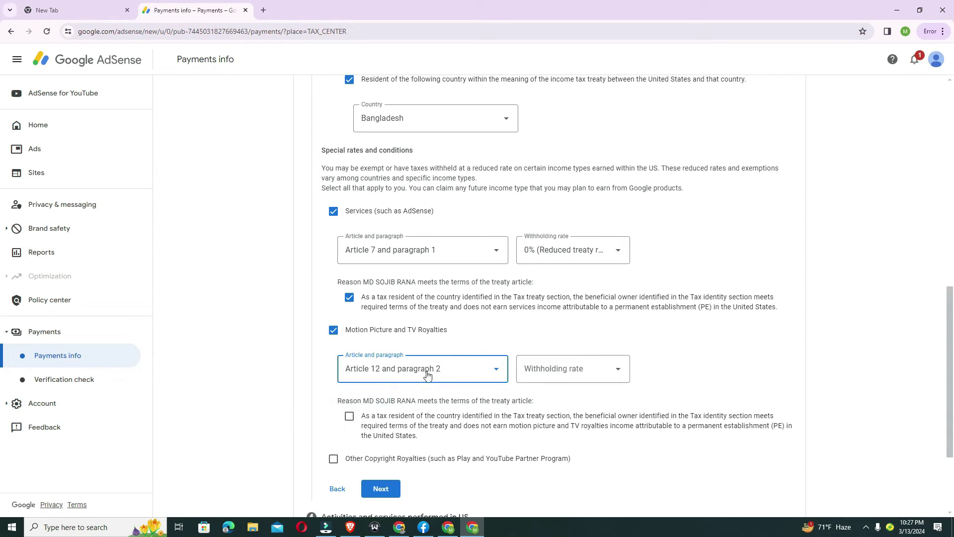
pyautogui.click(565, 372)
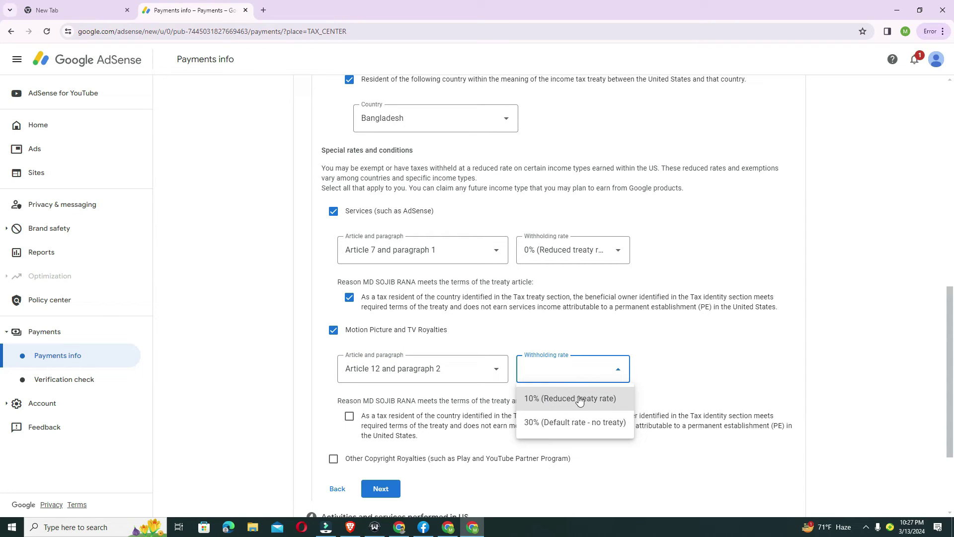
pyautogui.click(580, 401)
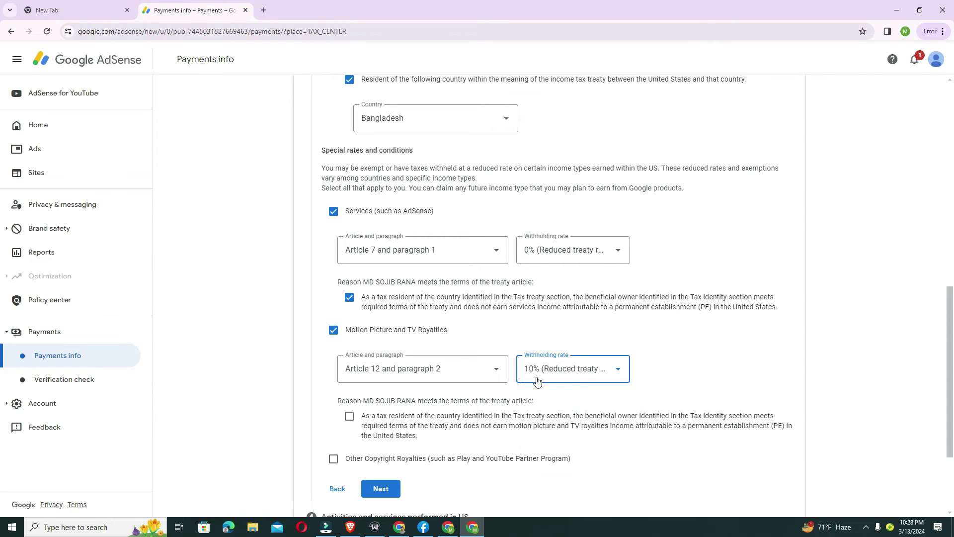
pyautogui.click(349, 416)
# Claim Other Copyright Royalties under Article 12 and paragraph 2 at 10% (Reduced treaty rate), confirm the tax resident statement, and continue
pyautogui.scroll(-2, 358, 430)
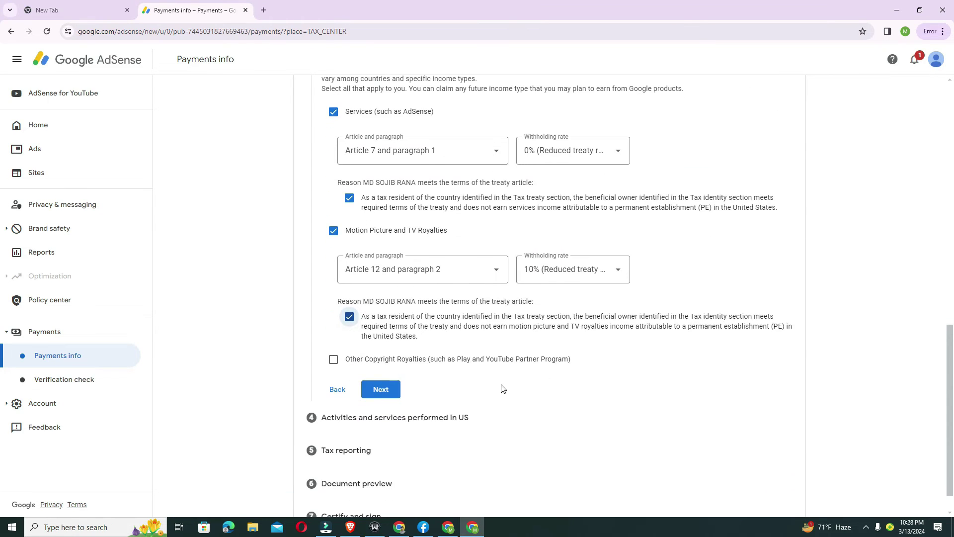
pyautogui.click(332, 361)
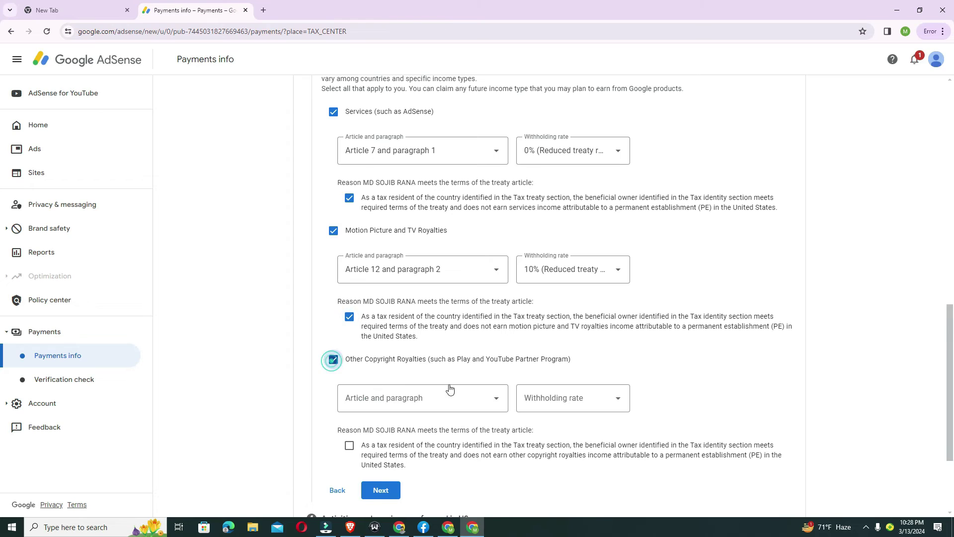
pyautogui.click(402, 401)
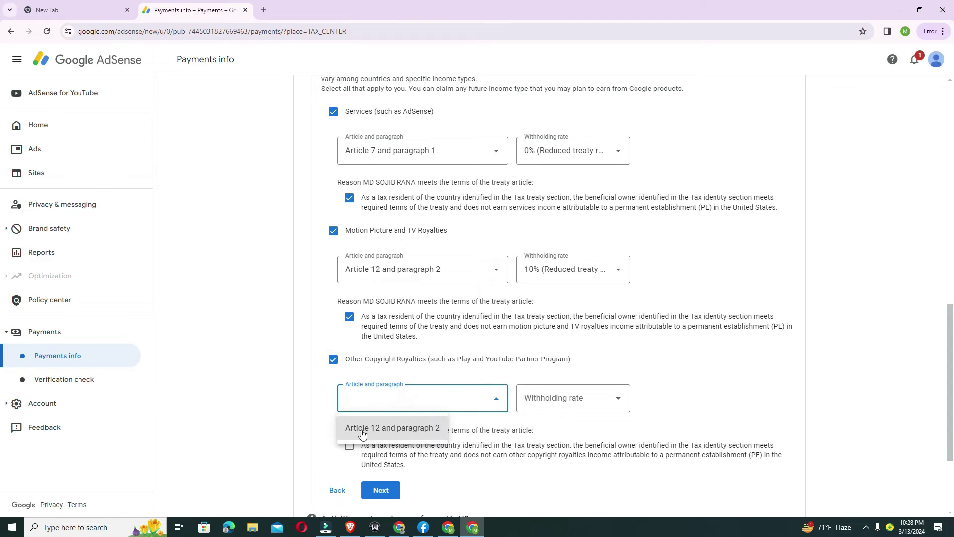
pyautogui.click(394, 429)
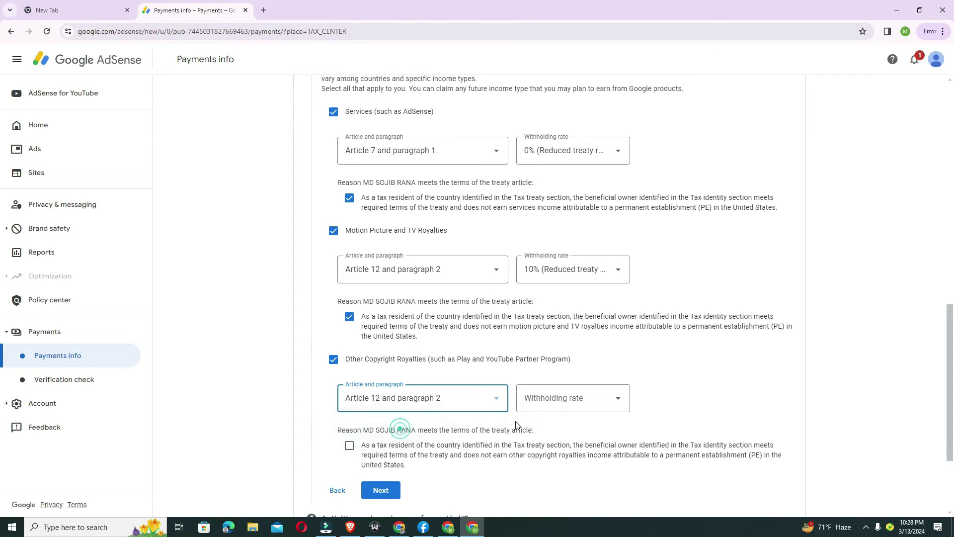
pyautogui.click(545, 400)
pyautogui.click(583, 425)
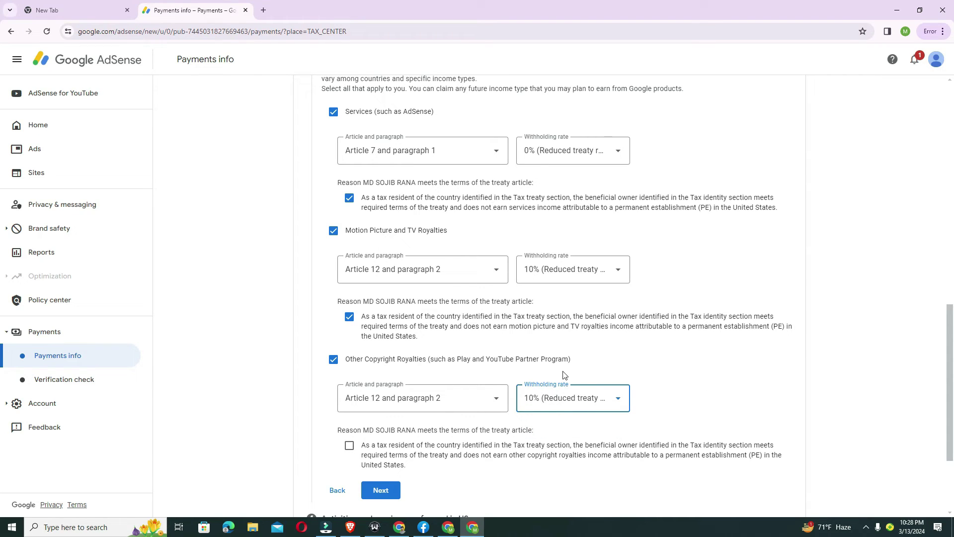
pyautogui.scroll(-2, 430, 456)
pyautogui.click(350, 345)
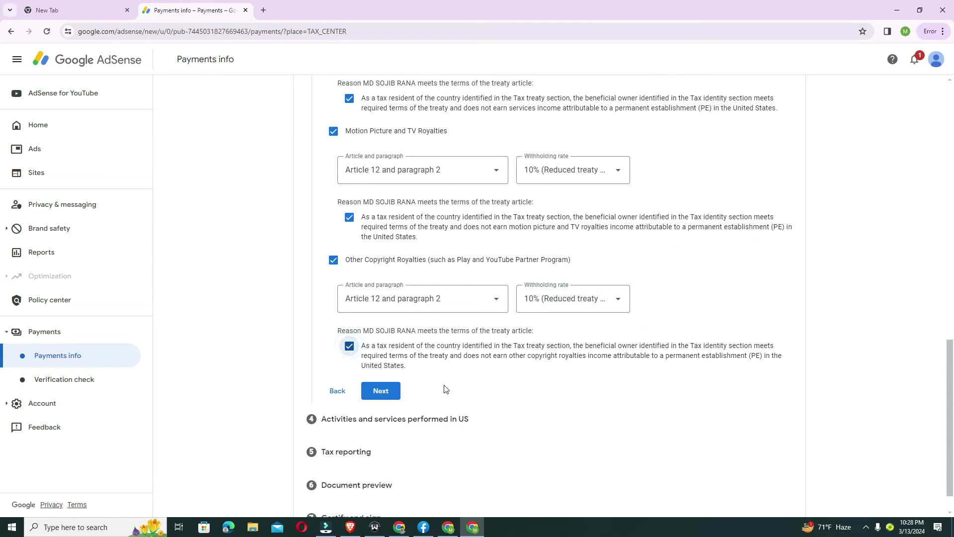
pyautogui.click(382, 391)
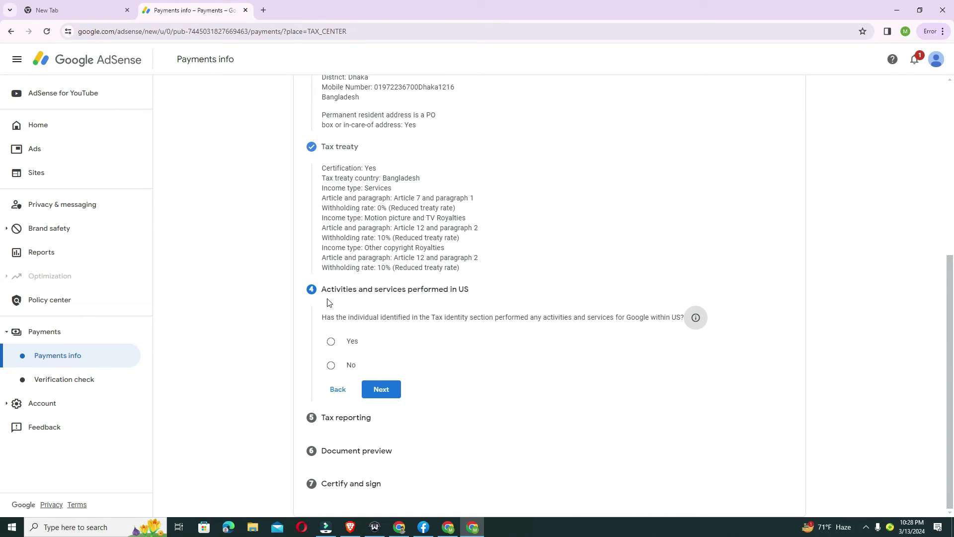
# Answer No to activities performed within the US, certify that services are performed solely outside the US, and continue to Tax reporting
pyautogui.click(472, 292)
pyautogui.click(330, 366)
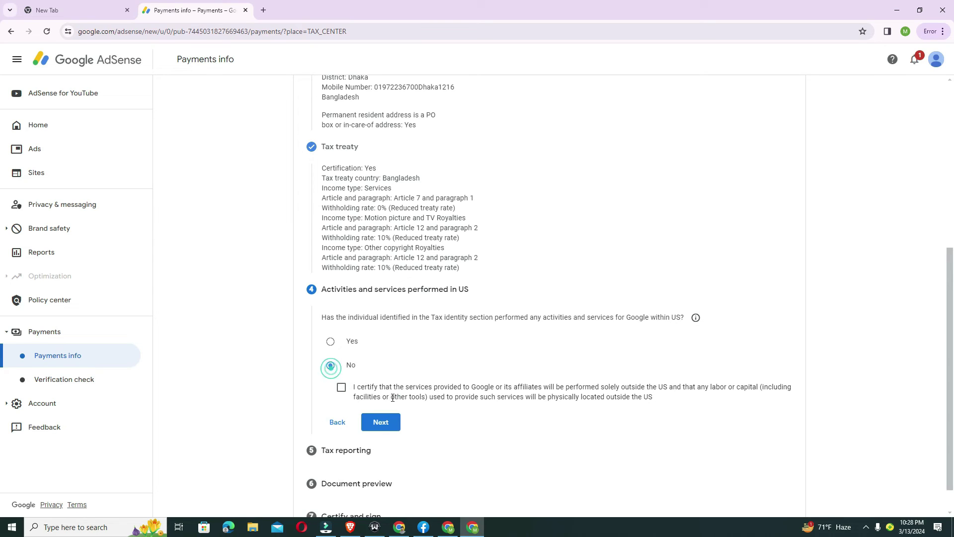
pyautogui.click(341, 387)
pyautogui.click(380, 423)
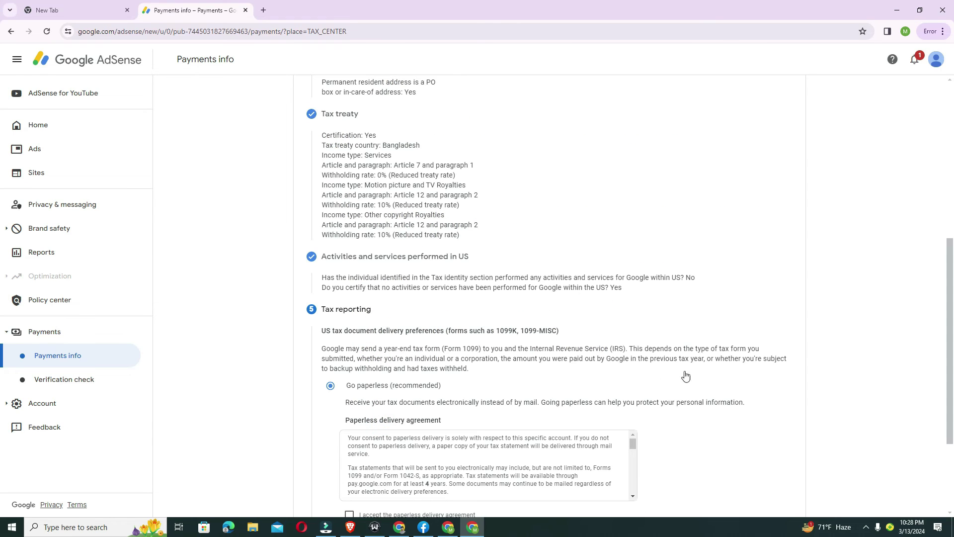
# Accept the paperless delivery agreement and confirm the generated W-8BEN documents as reviewed, continuing to Certify and sign
pyautogui.scroll(-2, 686, 375)
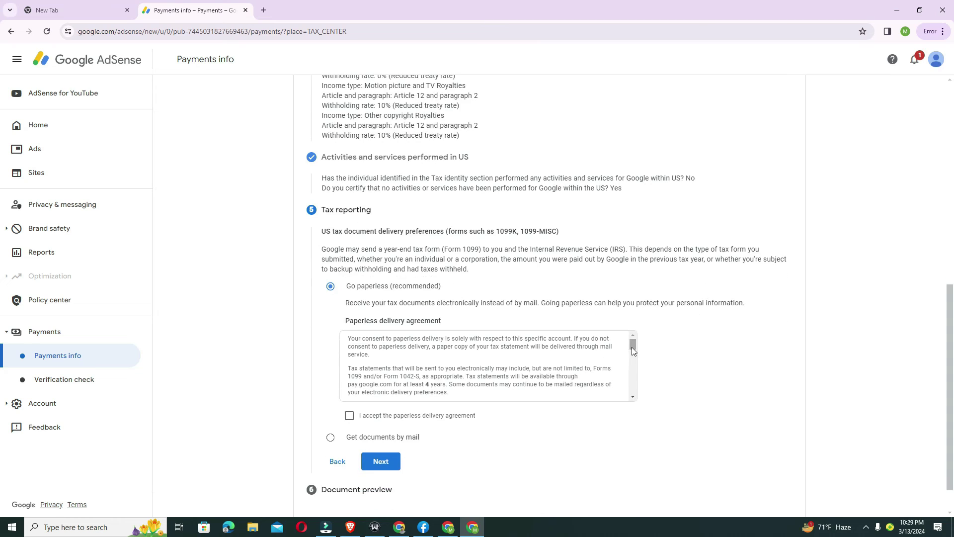
pyautogui.moveTo(633, 349); pyautogui.dragTo(630, 397)
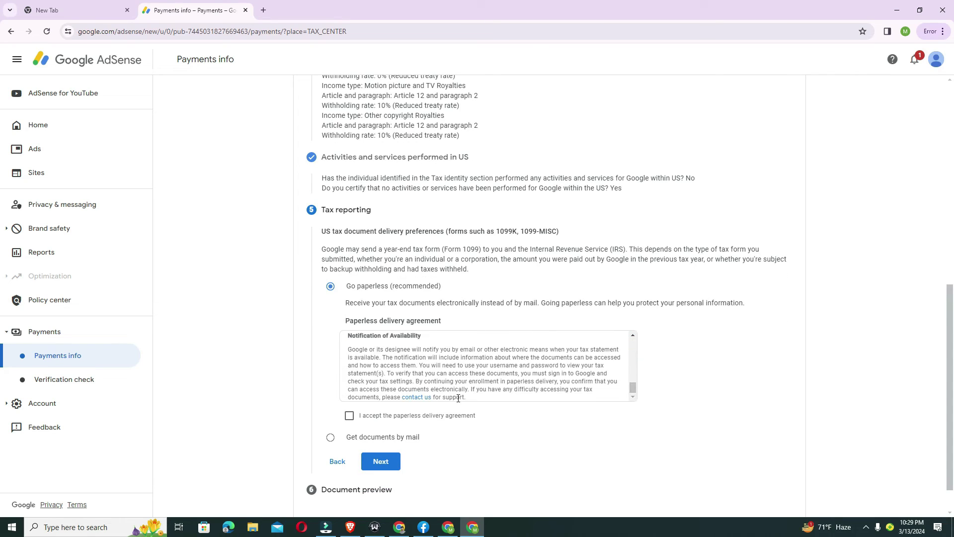
pyautogui.click(349, 415)
pyautogui.click(382, 463)
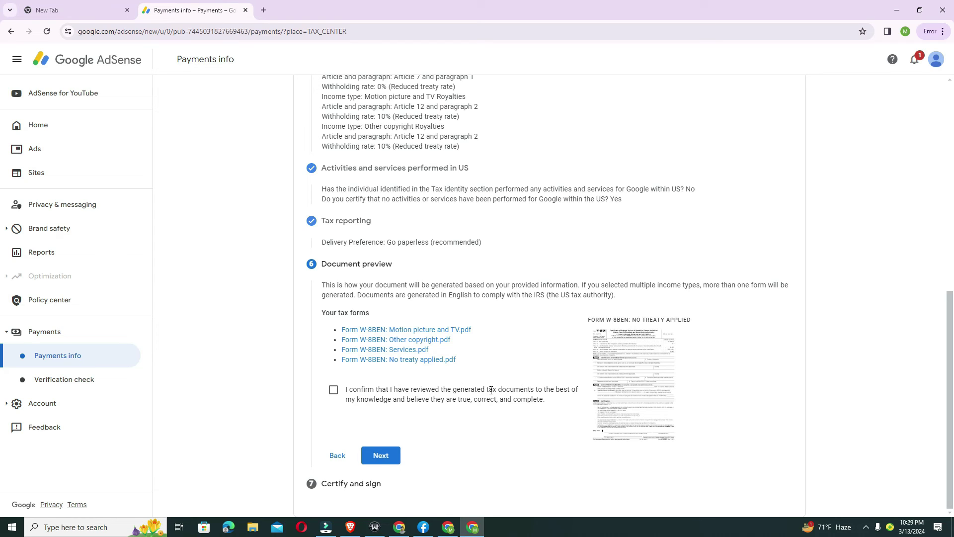
pyautogui.click(333, 394)
pyautogui.click(390, 456)
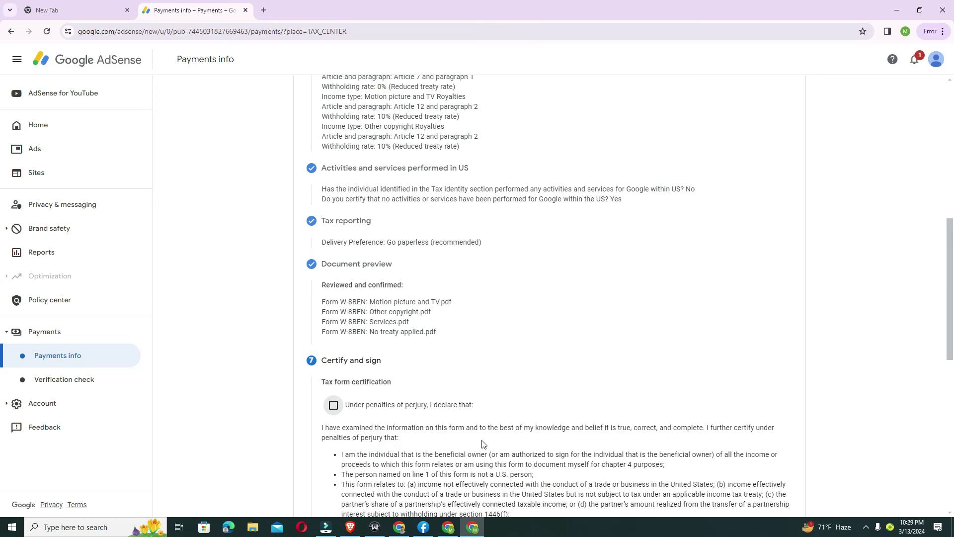
# Accept the tax form certification under penalties of perjury and certify the unchanged status affidavit with the year 2020
pyautogui.scroll(-4, 530, 340)
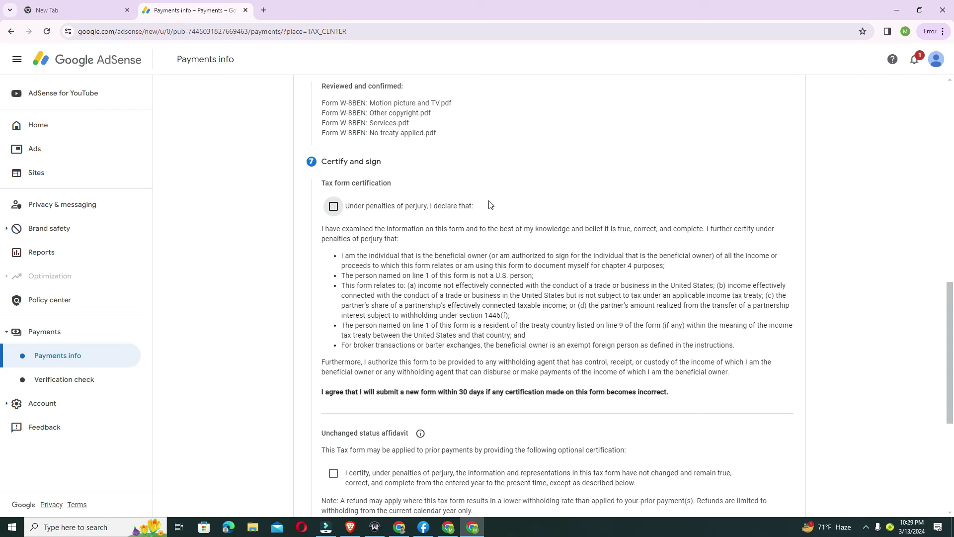
pyautogui.click(336, 206)
pyautogui.scroll(-5, 640, 294)
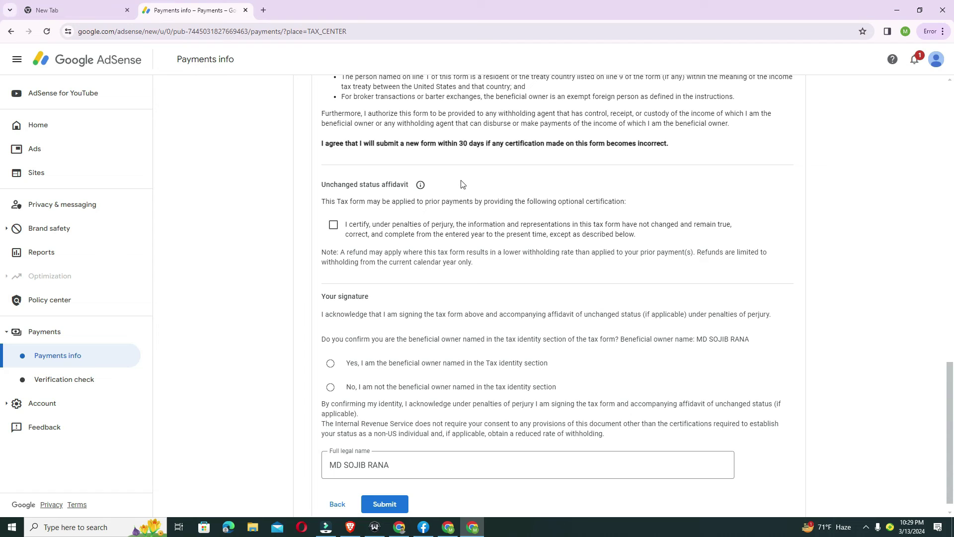
pyautogui.click(333, 225)
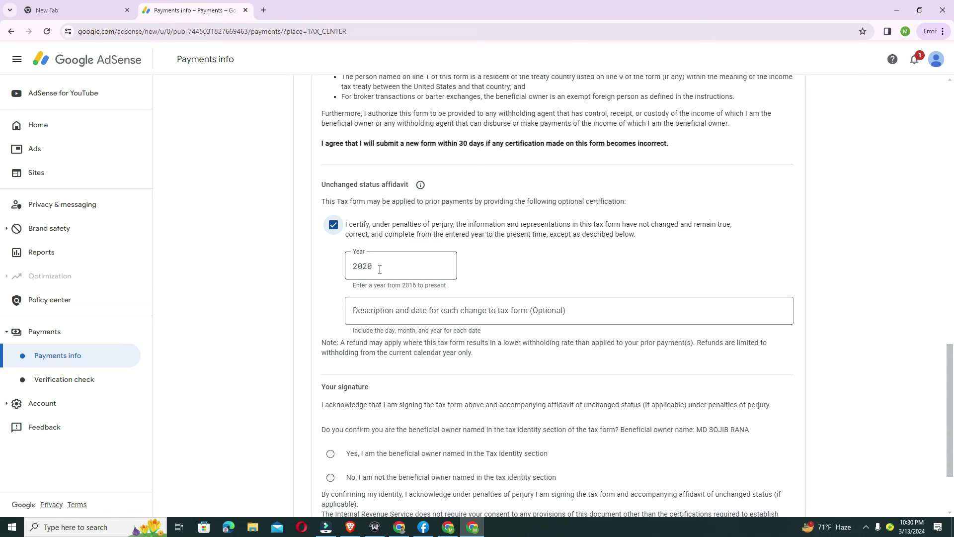
# Sign by confirming Yes to being the beneficial owner named in the Tax identity section, and submit the tax form
pyautogui.scroll(-2, 420, 286)
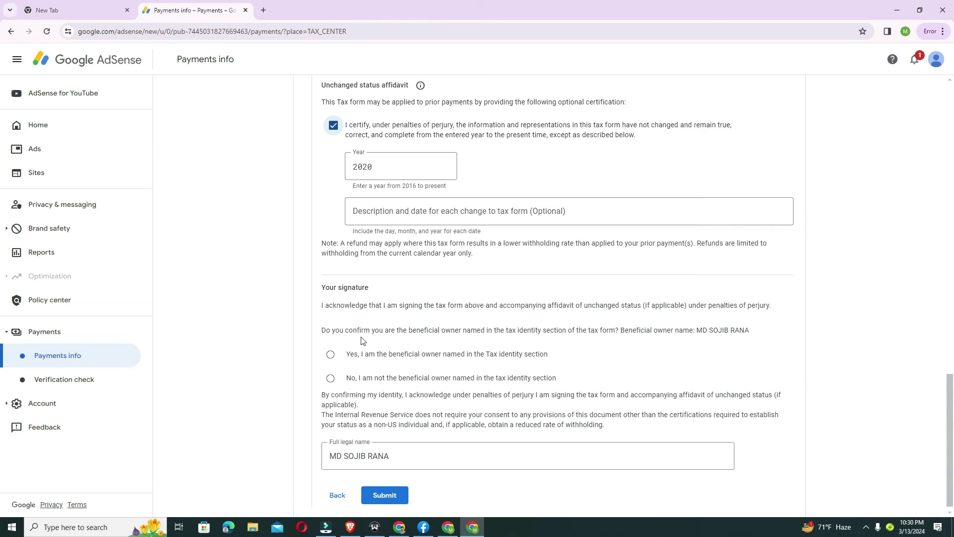
pyautogui.click(329, 356)
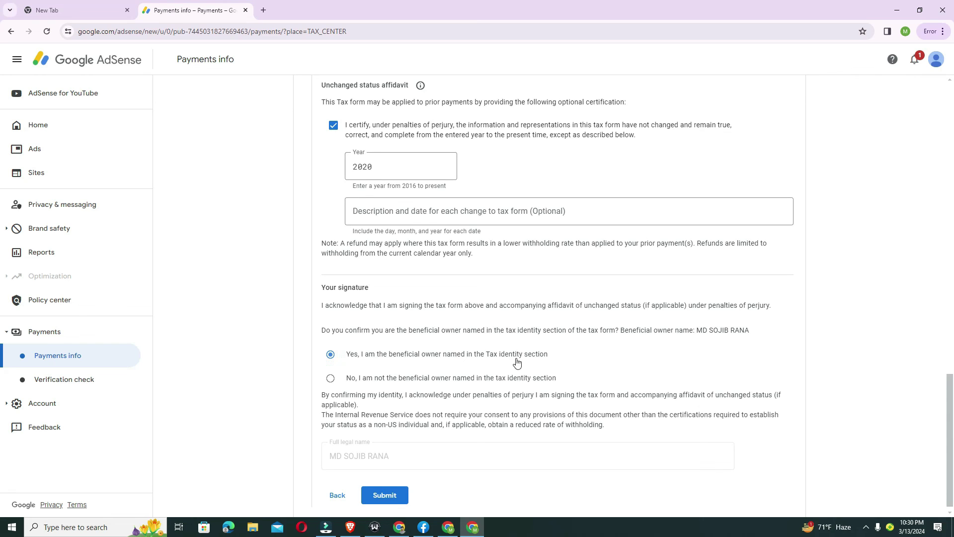
pyautogui.scroll(-1, 397, 359)
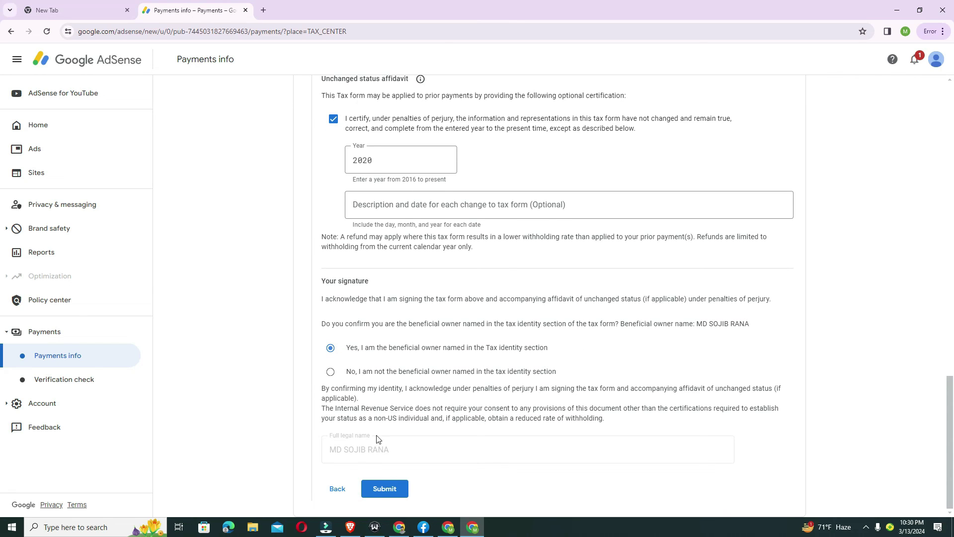
pyautogui.moveTo(389, 450); pyautogui.dragTo(373, 451)
pyautogui.click(385, 489)
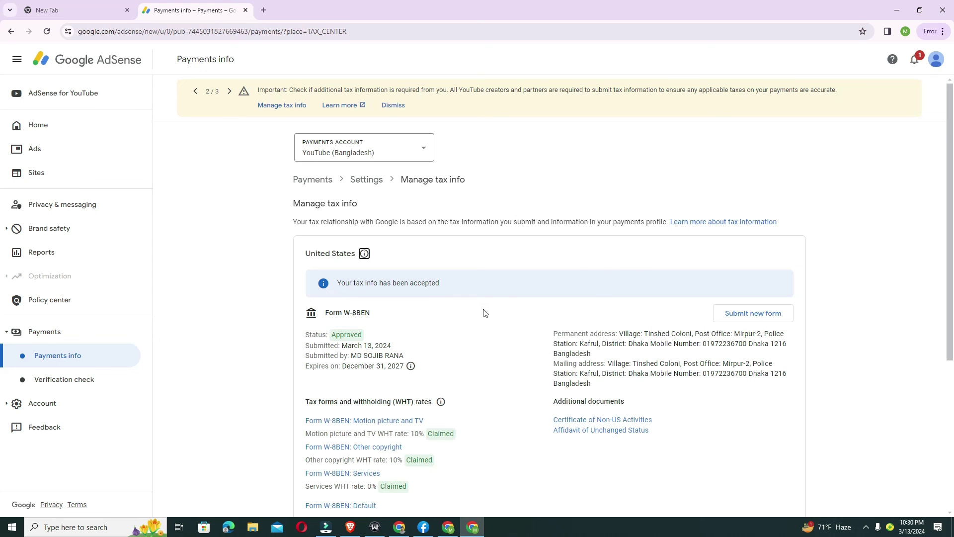
# Review the submitted W-8BEN's status, claimed withholding rates, additional documents and tax reporting details
pyautogui.scroll(-5, 436, 320)
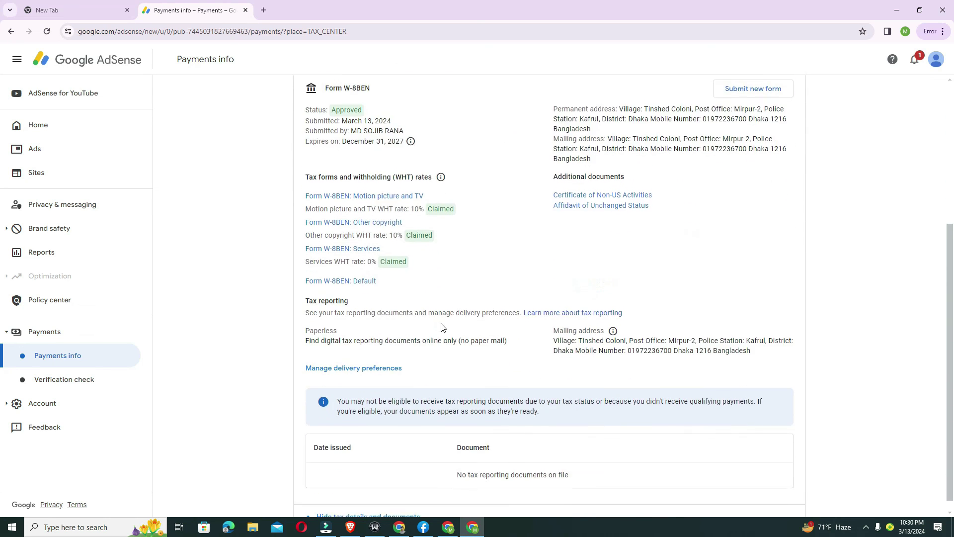
pyautogui.scroll(4, 440, 330)
pyautogui.scroll(1, 556, 265)
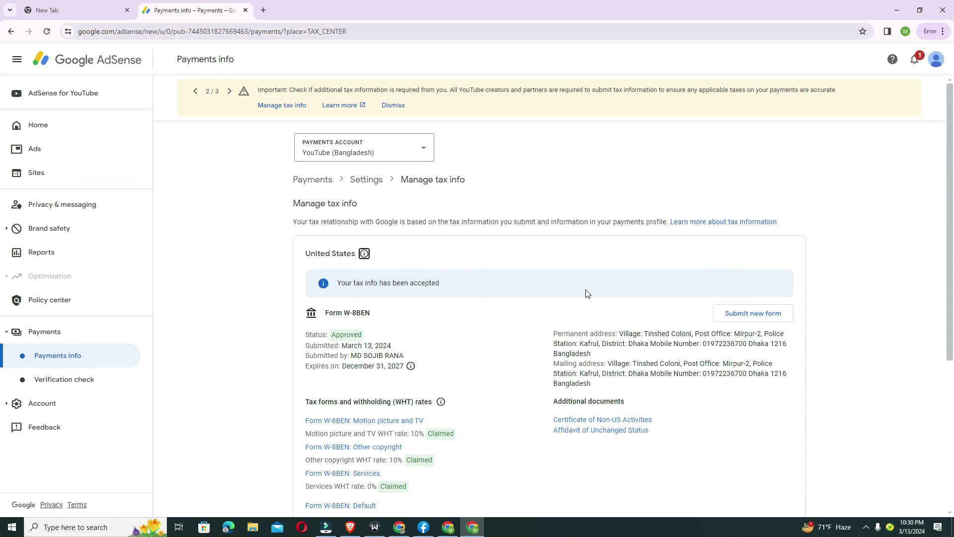
pyautogui.scroll(-5, 522, 323)
pyautogui.scroll(3, 447, 313)
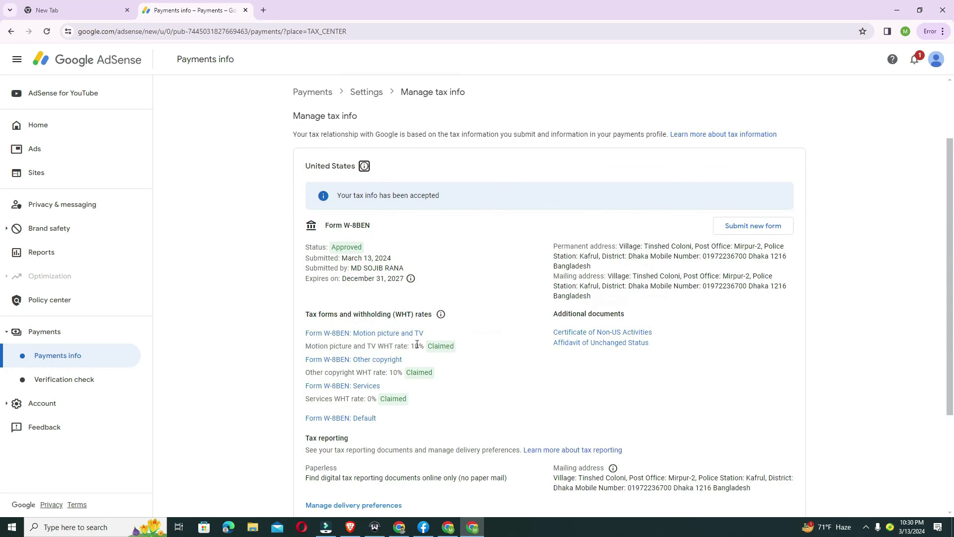
pyautogui.scroll(-2, 396, 306)
pyautogui.scroll(4, 396, 306)
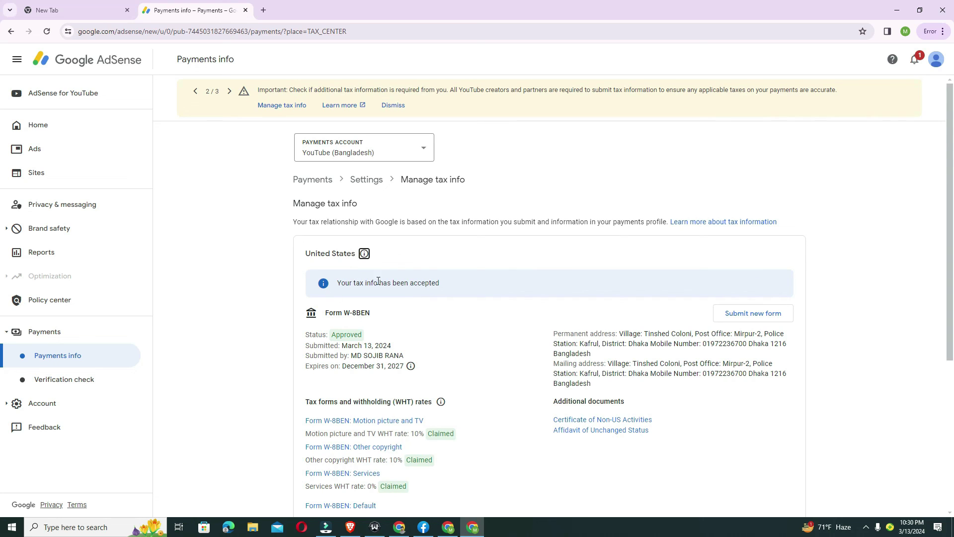
pyautogui.scroll(-3, 428, 307)
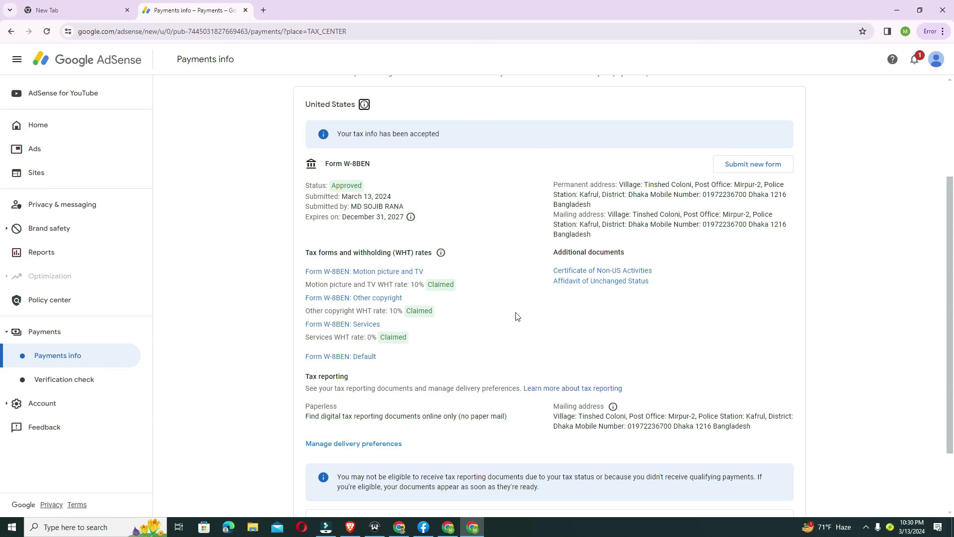
pyautogui.scroll(3, 497, 288)
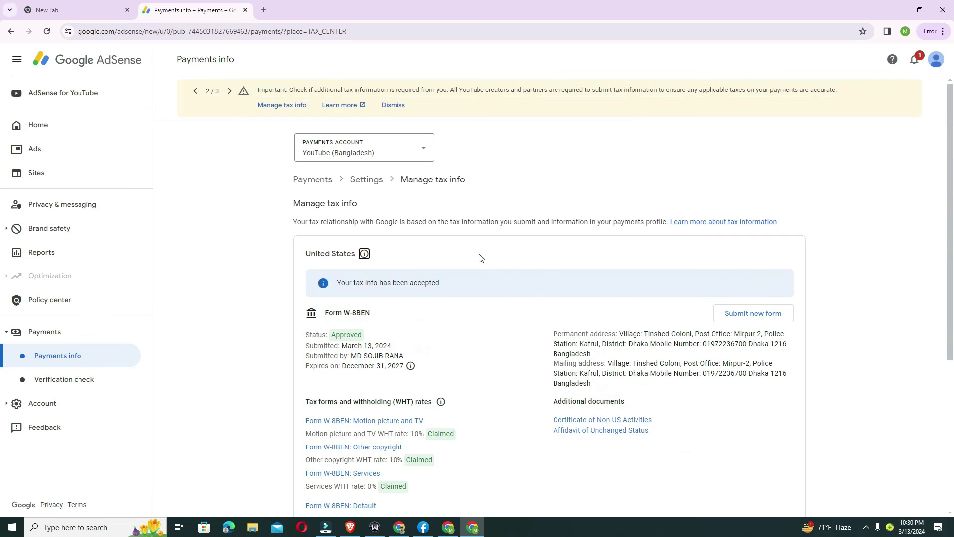
pyautogui.scroll(-4, 497, 278)
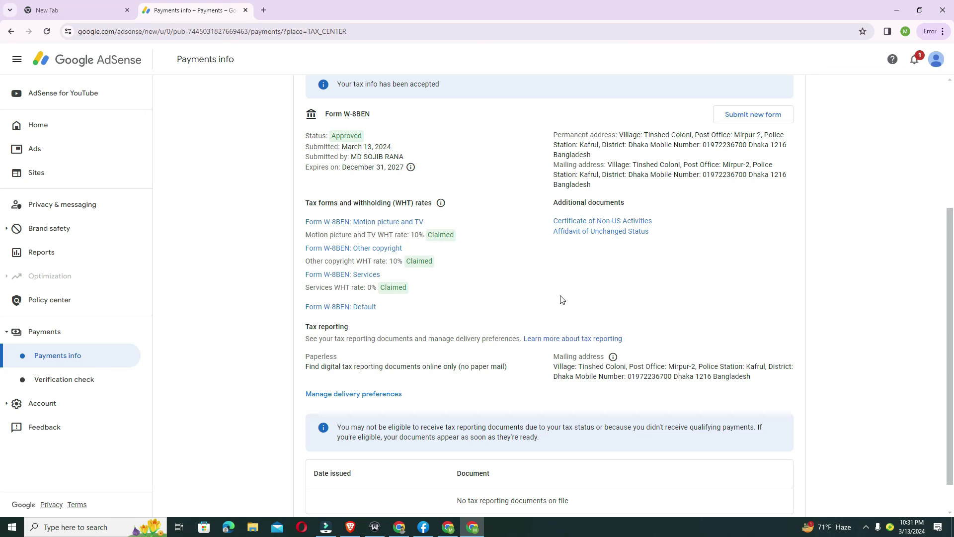
pyautogui.scroll(4, 556, 278)
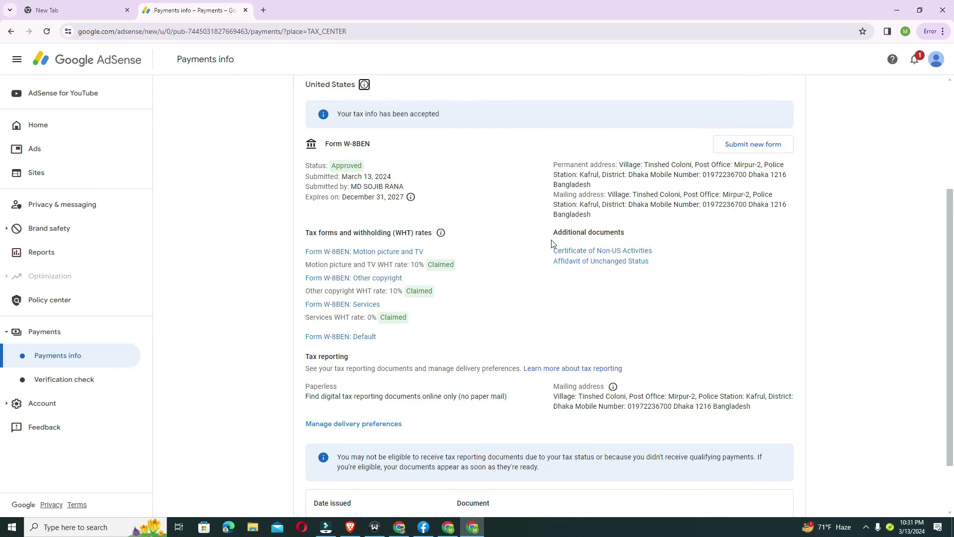
pyautogui.scroll(-3, 458, 259)
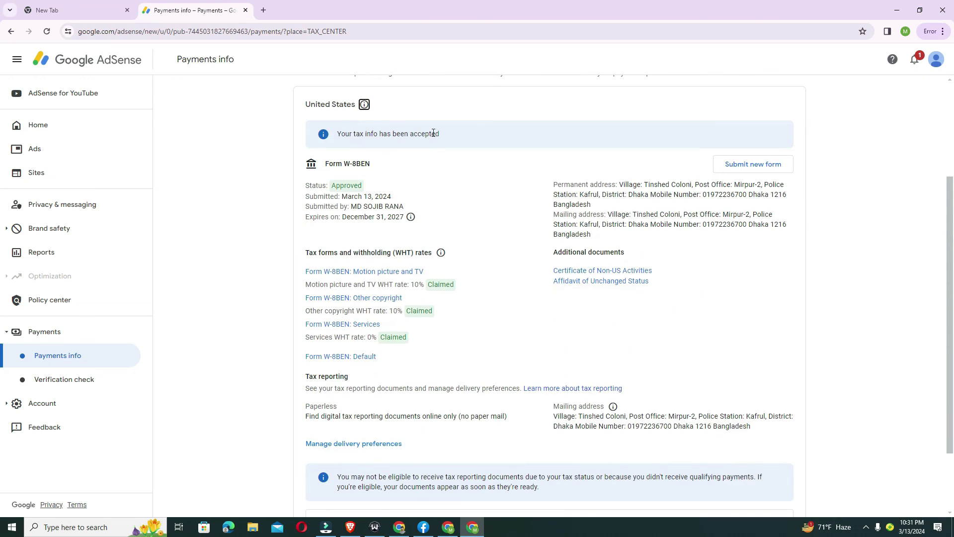
pyautogui.scroll(-2, 502, 238)
pyautogui.scroll(4, 447, 269)
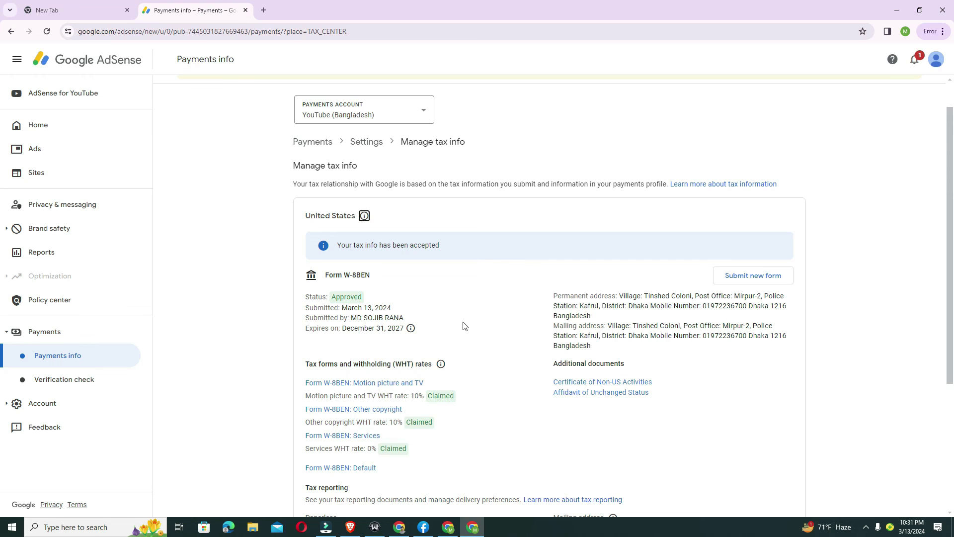
pyautogui.scroll(-3, 470, 326)
pyautogui.scroll(1, 522, 340)
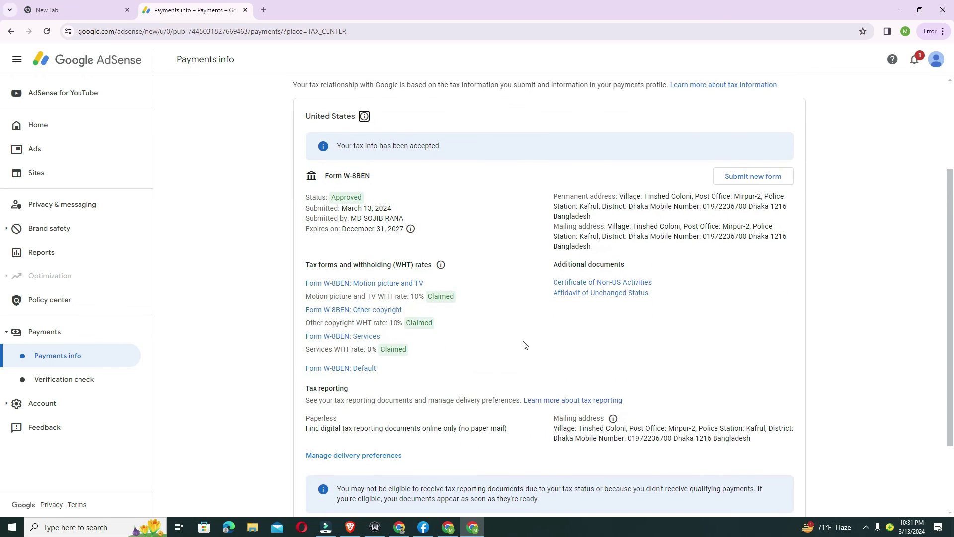
pyautogui.scroll(1, 418, 195)
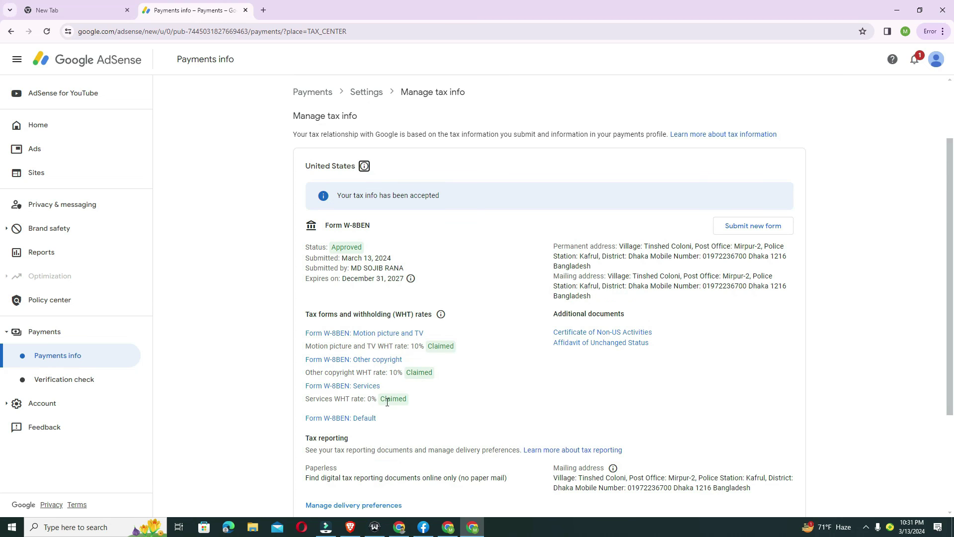
pyautogui.moveTo(370, 398); pyautogui.dragTo(416, 400)
pyautogui.click(433, 404)
pyautogui.scroll(-3, 516, 405)
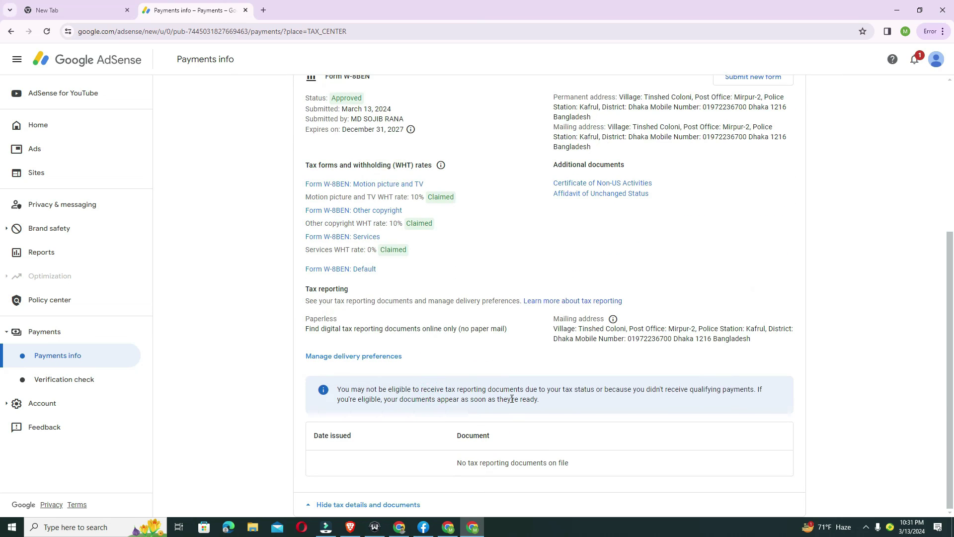